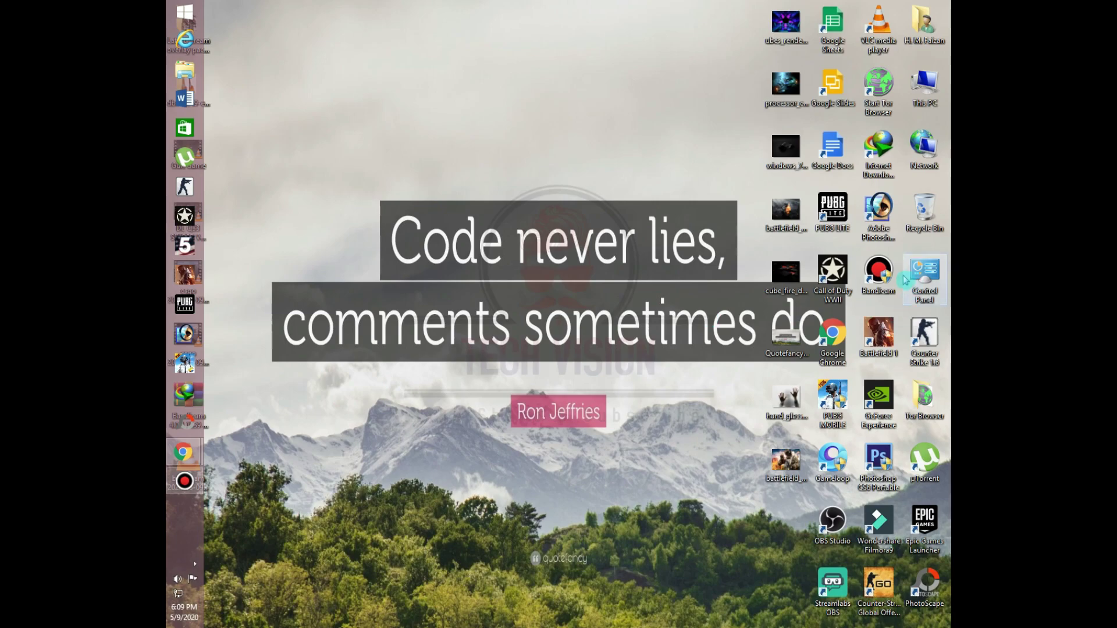
# - Open Bandicam from its desktop shortcut, minimize it, and switch to the MediaFire page in Chrome
pyautogui.click(879, 271)
pyautogui.click(182, 486)
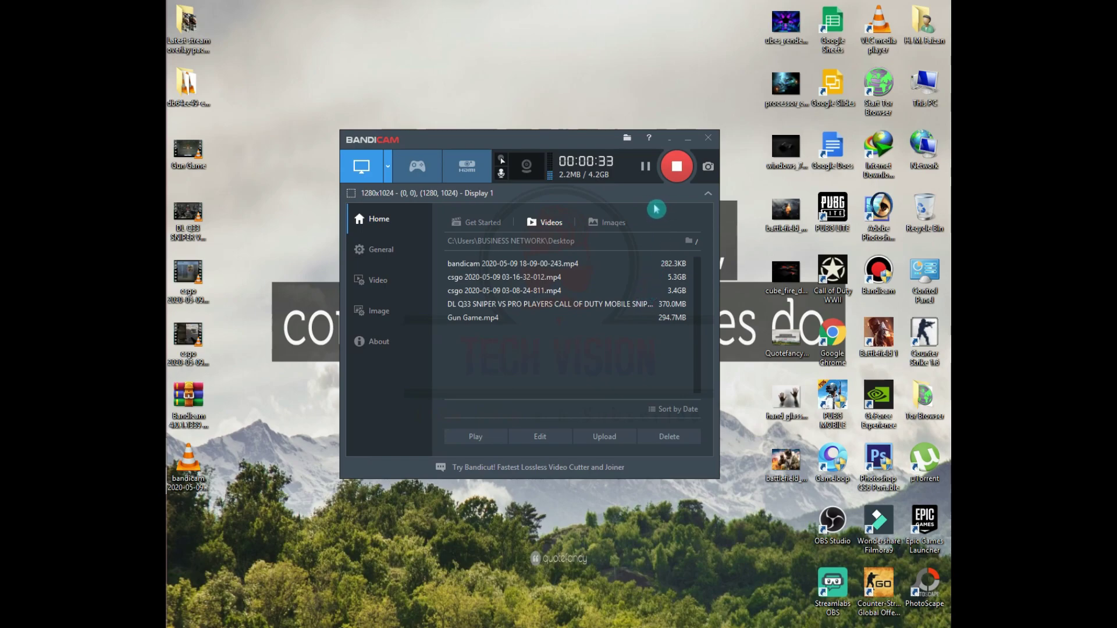
pyautogui.click(692, 146)
pyautogui.hotkey('alt', 'Tab')
pyautogui.hotkey('alt', 'Tab')
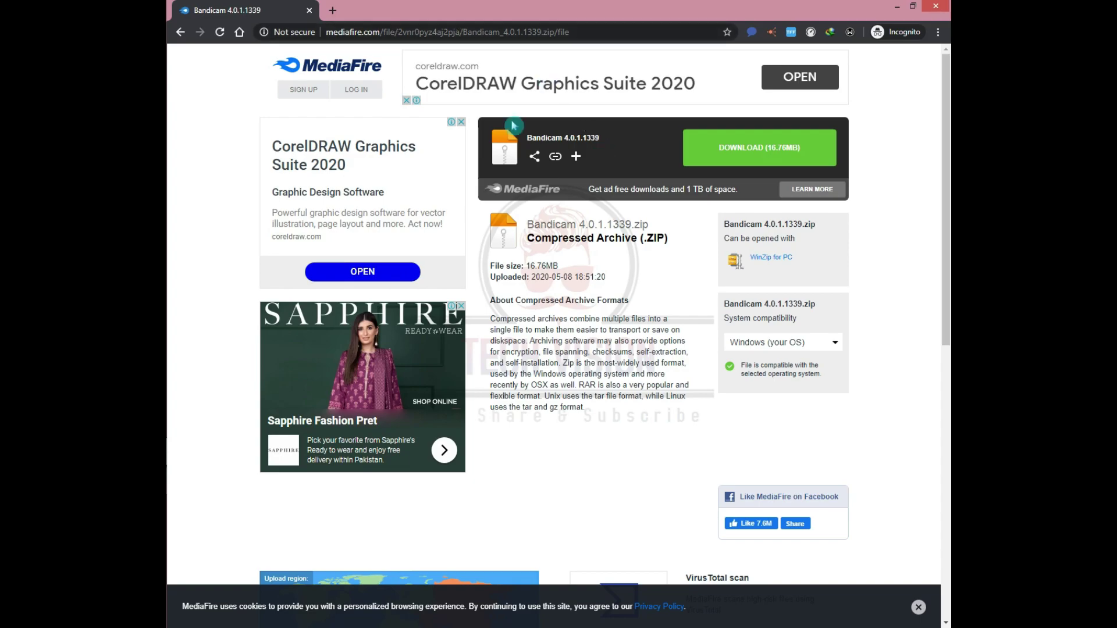
# - Start the Bandicam 4.0.1.1339.zip download, close the ad popup, and cancel the downloader's save dialog
pyautogui.click(771, 153)
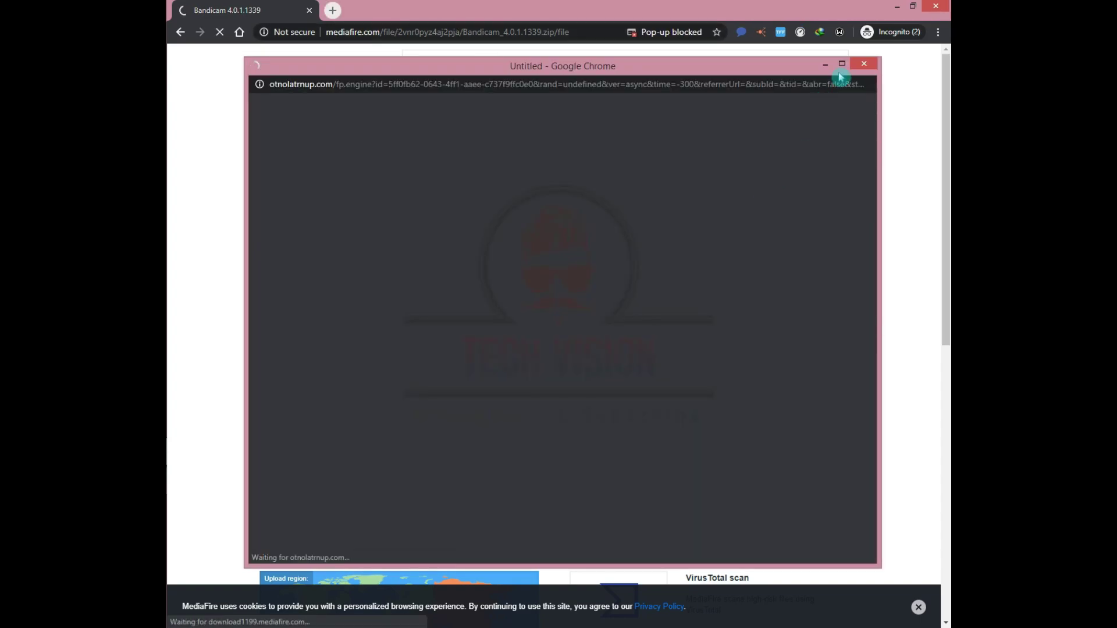
pyautogui.click(864, 64)
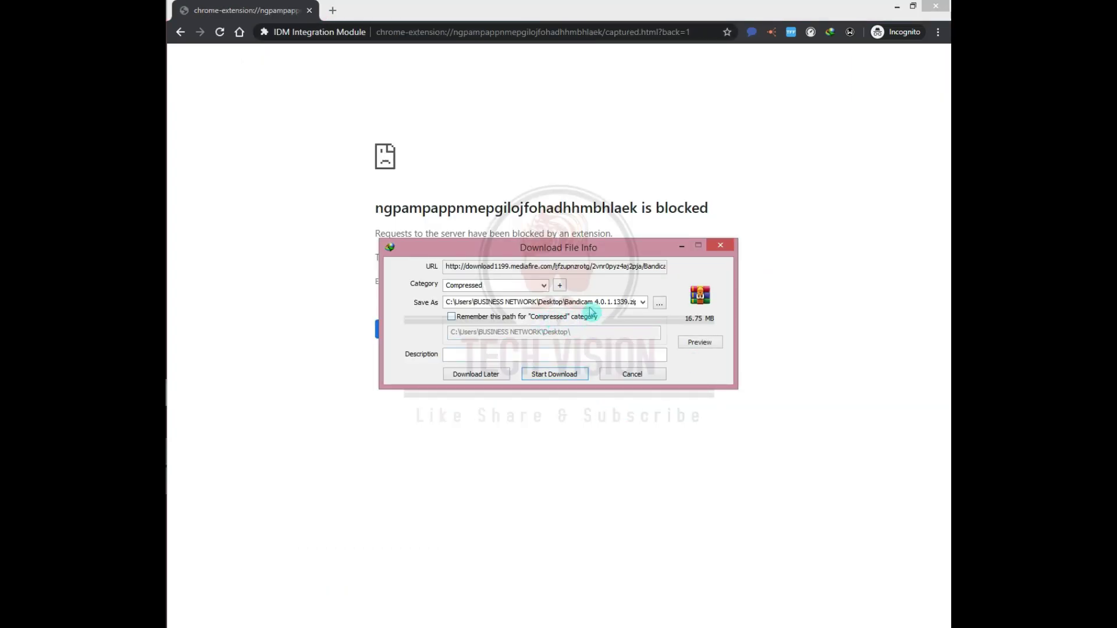
pyautogui.click(632, 374)
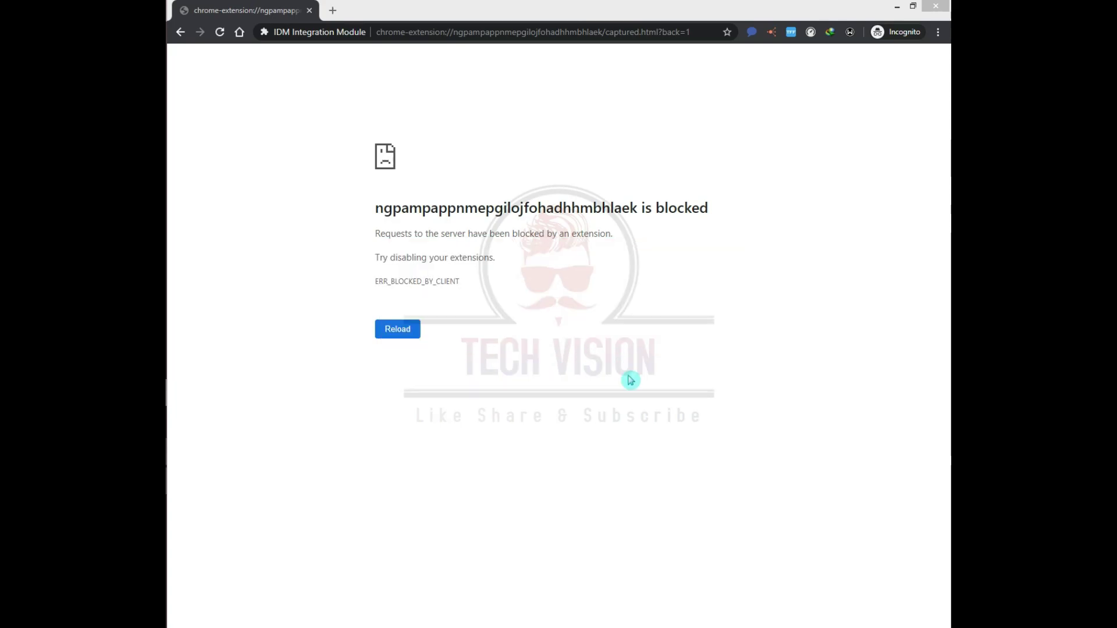
pyautogui.click(589, 373)
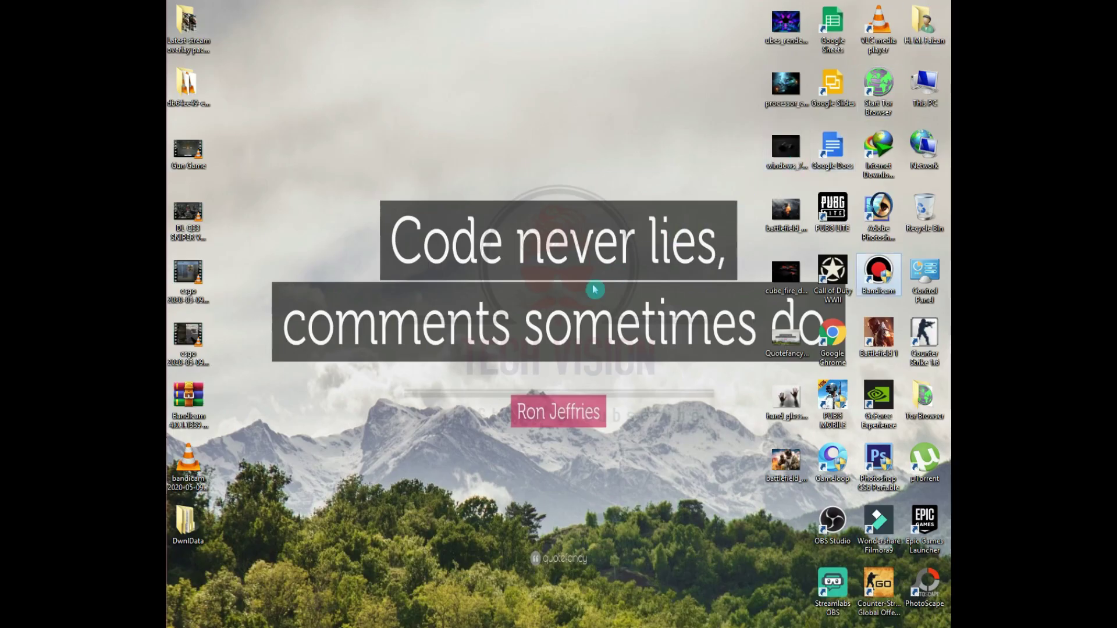
# - Move the Bandicam 4.0.1.1339 archive to mid-desktop and extract it into its own 'with crack' folder
pyautogui.moveTo(196, 415); pyautogui.dragTo(473, 287)
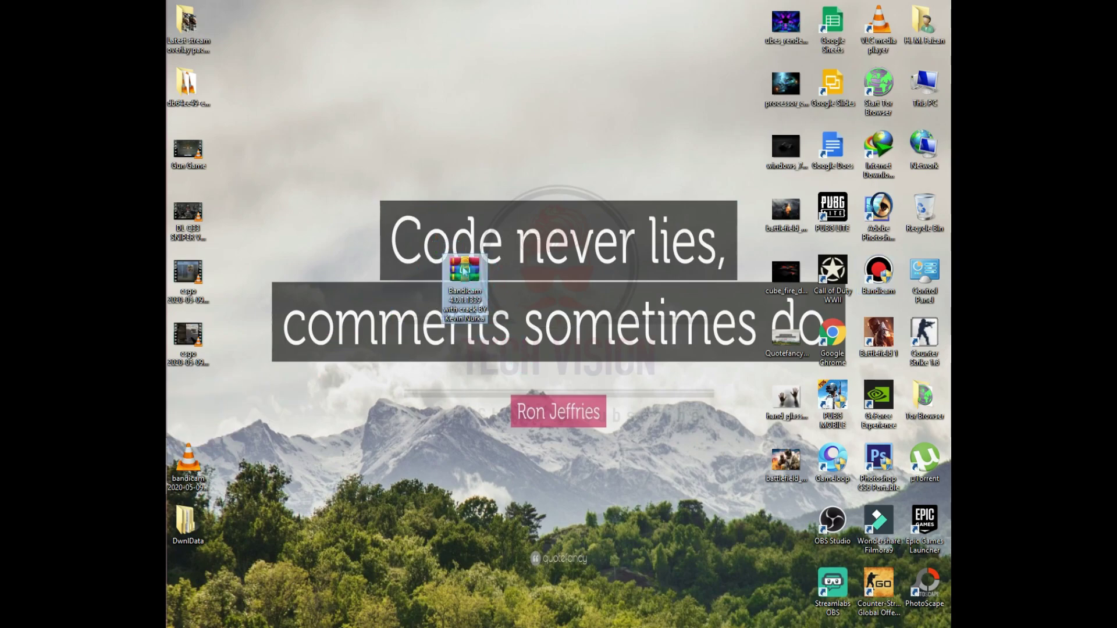
pyautogui.rightClick(464, 270)
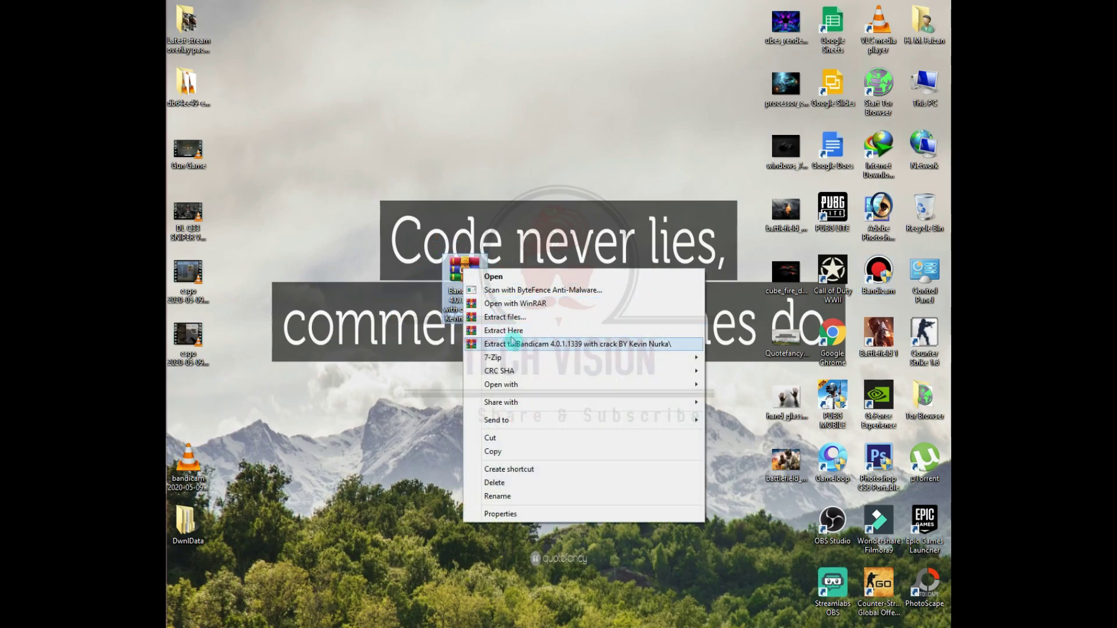
pyautogui.click(522, 344)
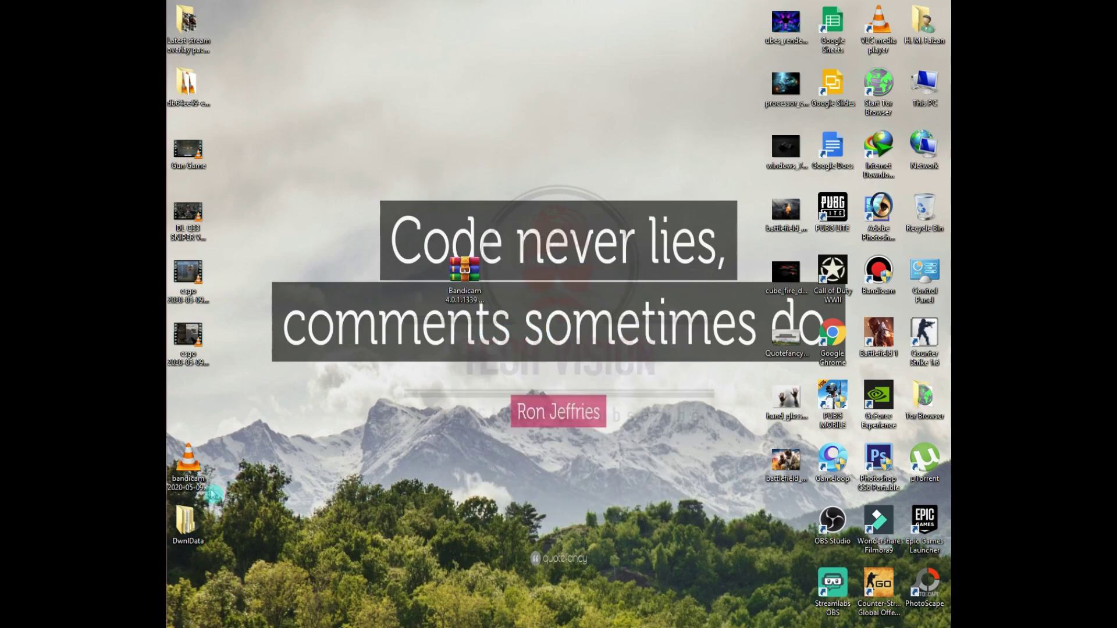
# - Open the nested extracted folders down to the Bandicam.v2.1.2.740.Incl.Keymaker-MAZE folder
pyautogui.doubleClick(291, 329)
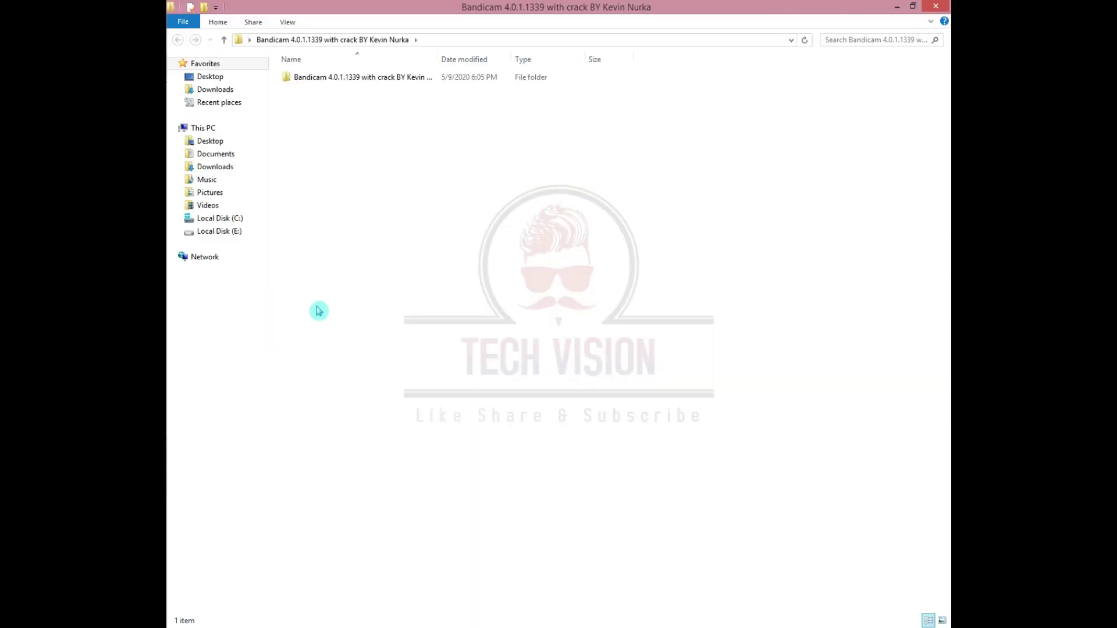
pyautogui.doubleClick(386, 77)
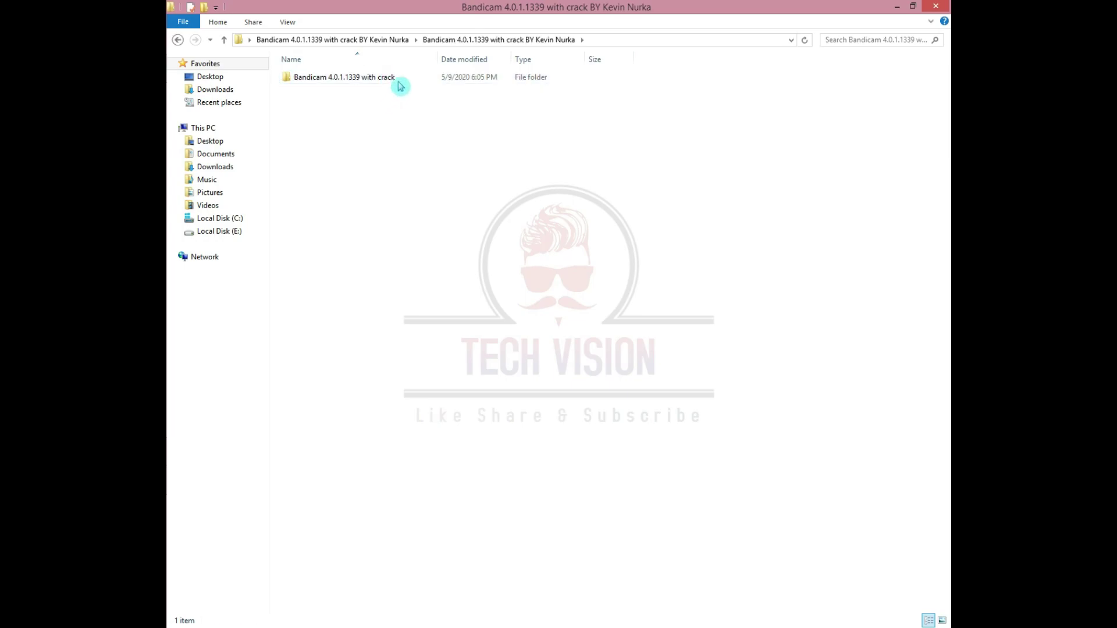
pyautogui.doubleClick(399, 81)
pyautogui.click(356, 92)
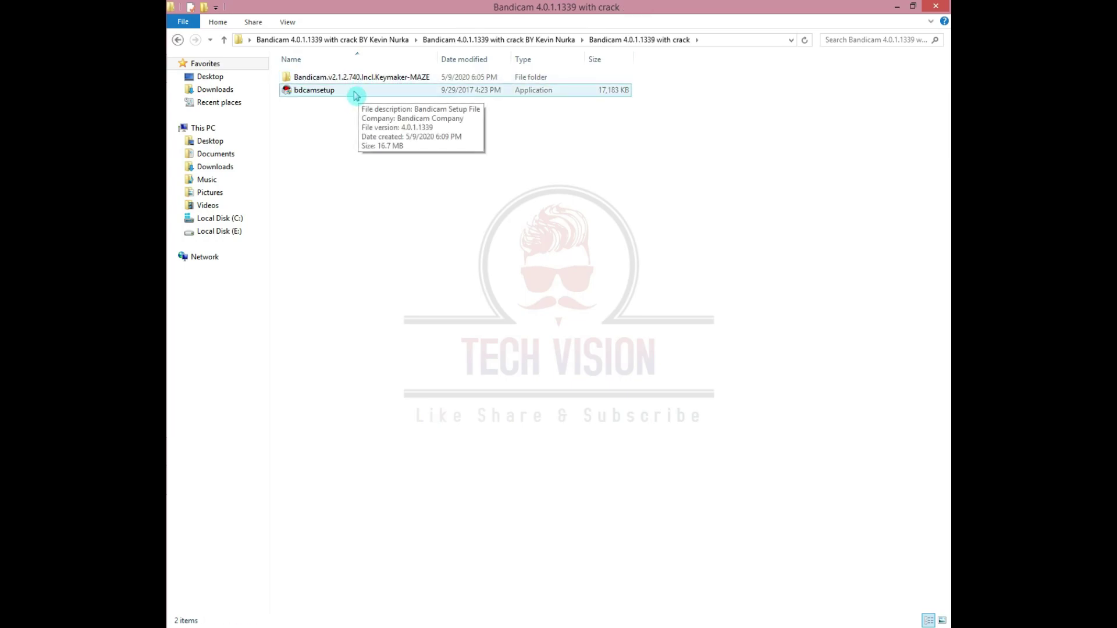
pyautogui.click(351, 93)
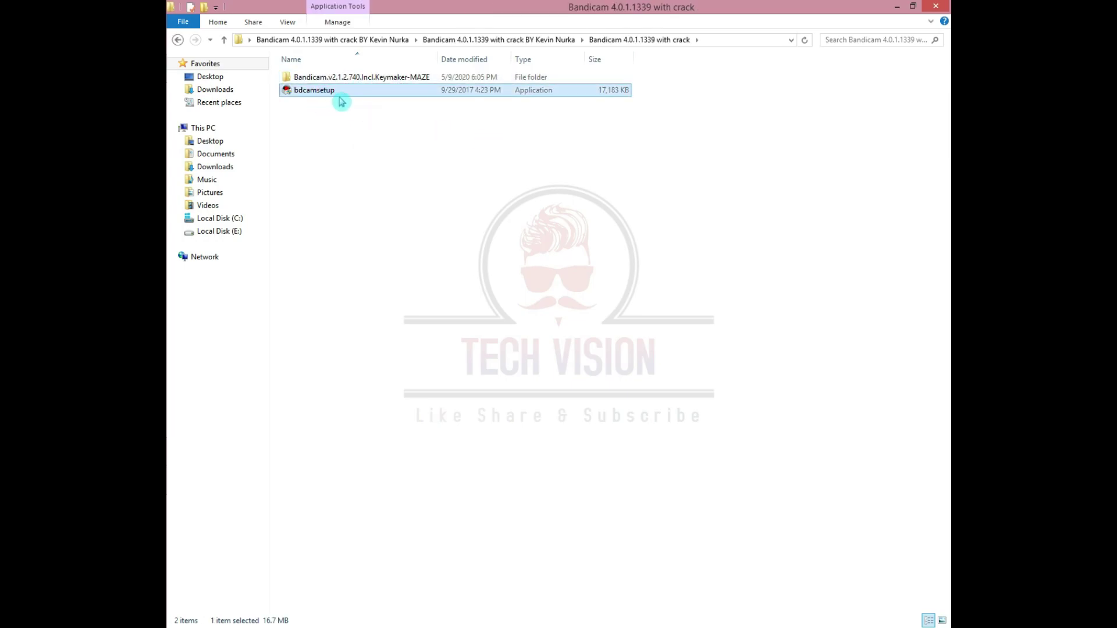
pyautogui.click(391, 82)
pyautogui.doubleClick(391, 81)
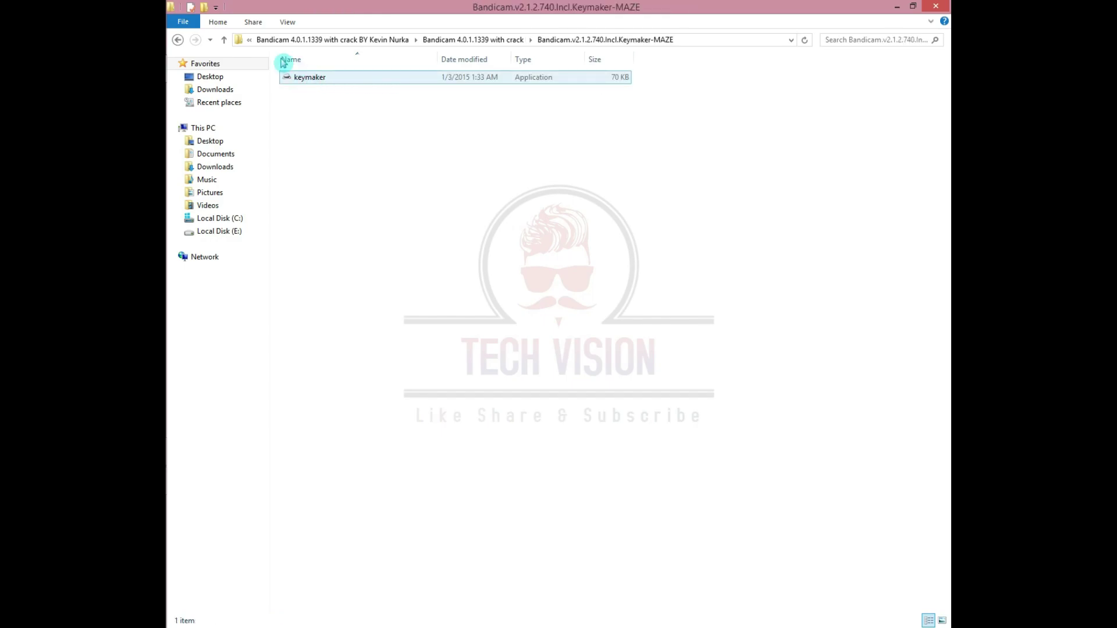
# - Go back up, run the bdcamsetup installer, and close the folder window
pyautogui.click(224, 39)
pyautogui.click(319, 194)
pyautogui.click(334, 93)
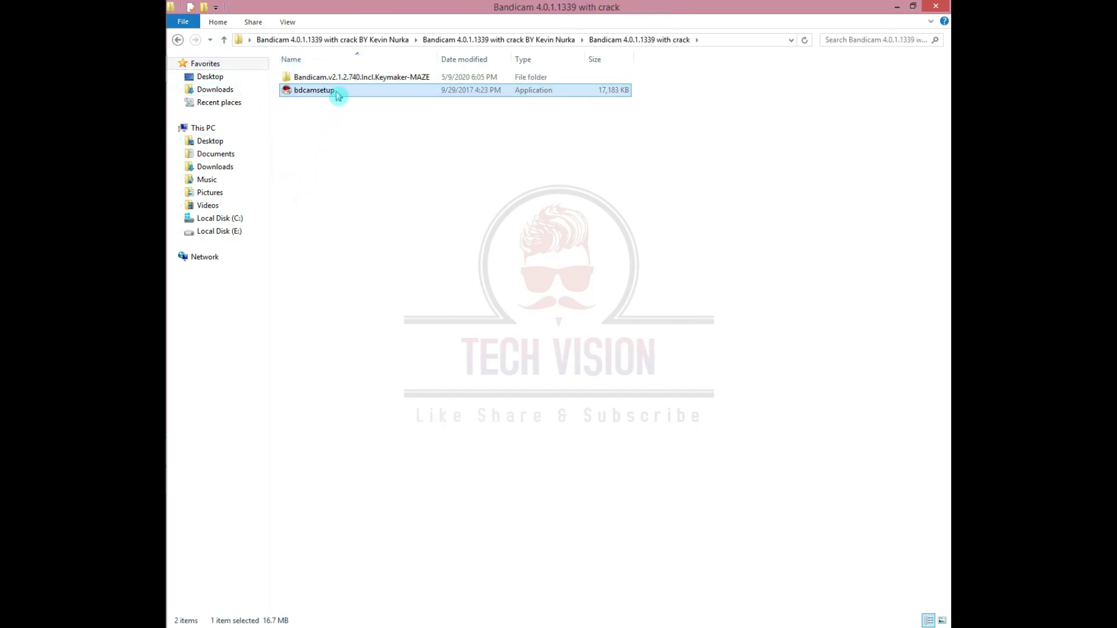
pyautogui.rightClick(336, 94)
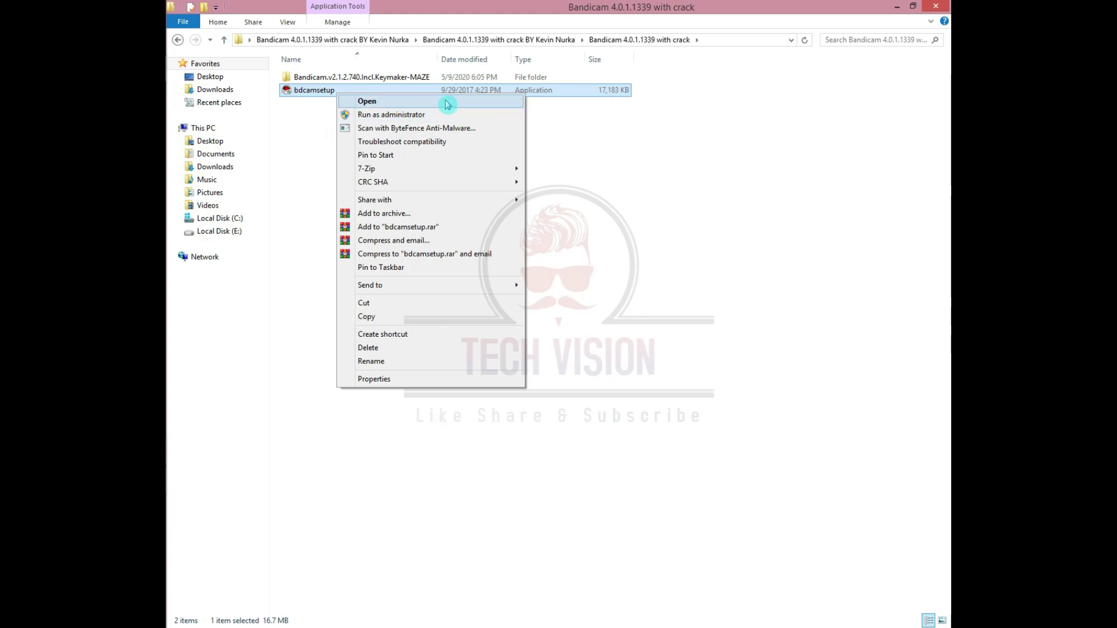
pyautogui.click(639, 165)
pyautogui.click(948, 4)
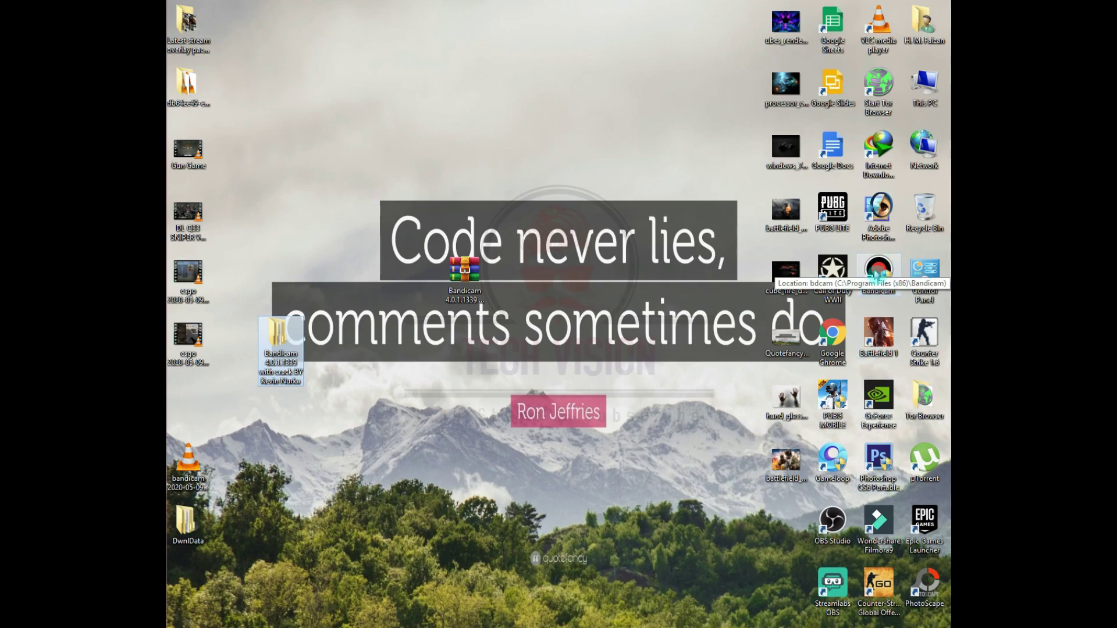
# - Open C:\Program Files (x86)\Bandicam through the desktop shortcut's Open file location
pyautogui.click(885, 284)
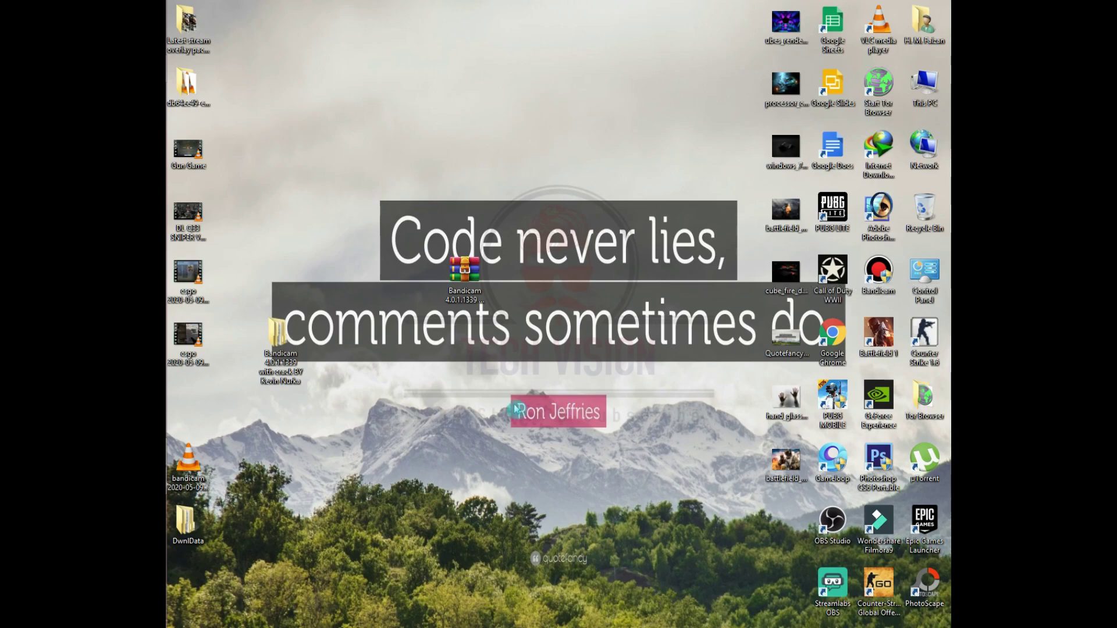
pyautogui.rightClick(888, 272)
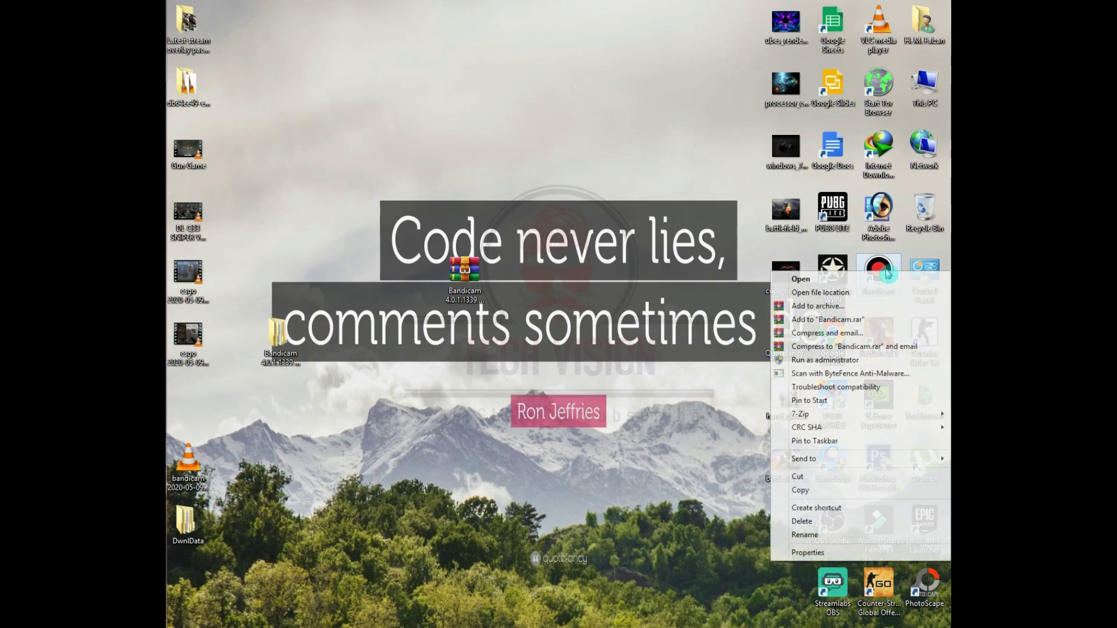
pyautogui.click(856, 293)
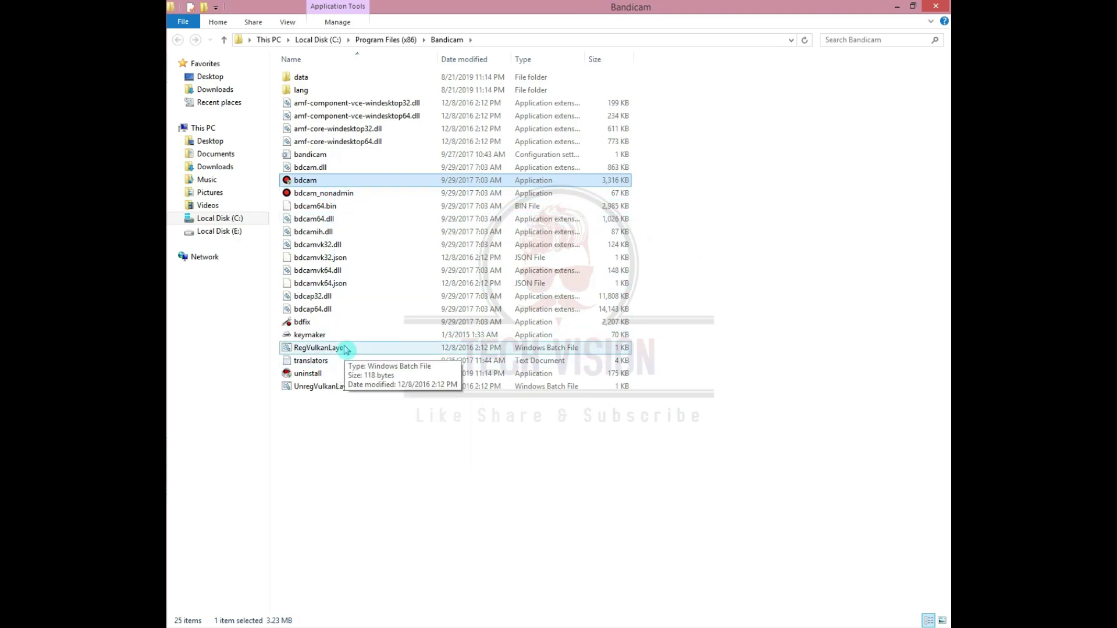
# - Copy keymaker from Keymaker-MAZE into C:\Program Files (x86)\Bandicam, replacing the existing keymaker.exe
pyautogui.hotkey('alt', 'Tab')
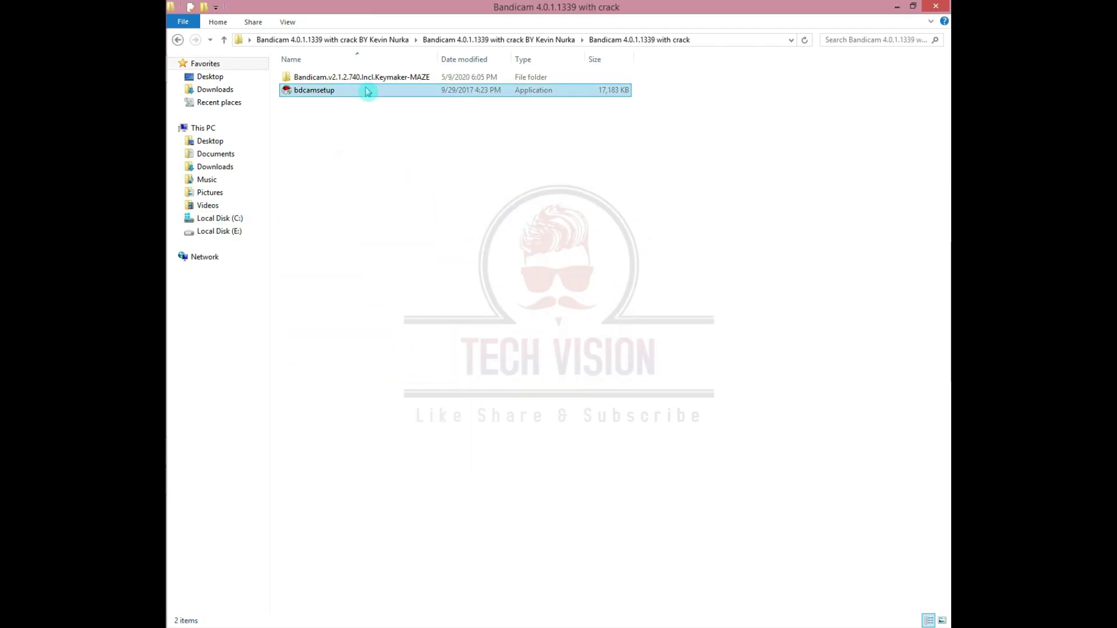
pyautogui.click(340, 78)
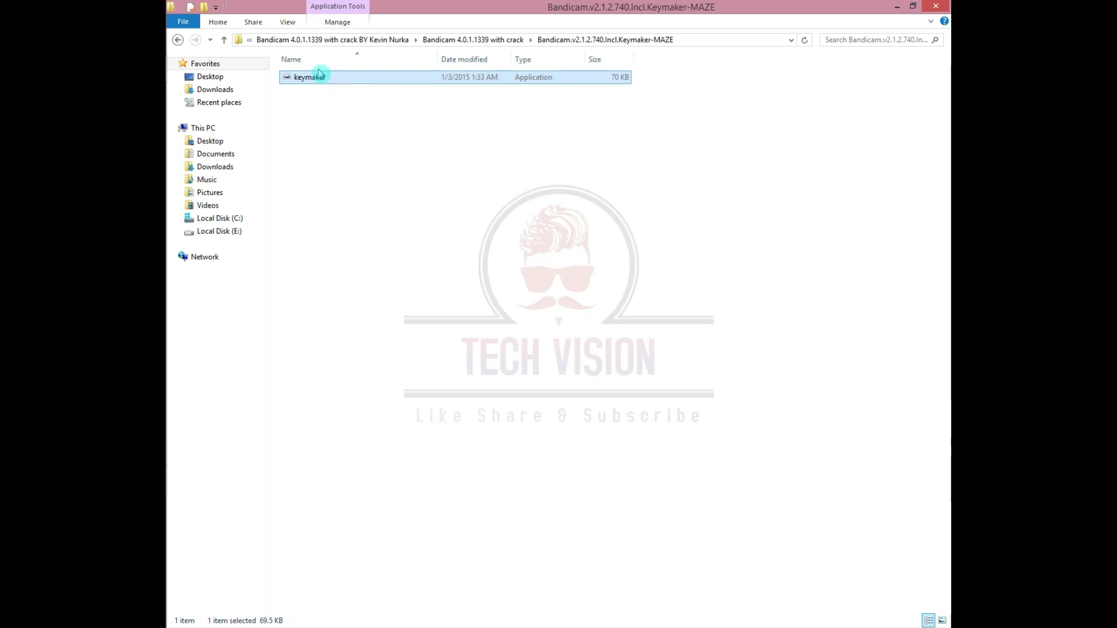
pyautogui.rightClick(346, 80)
pyautogui.click(401, 305)
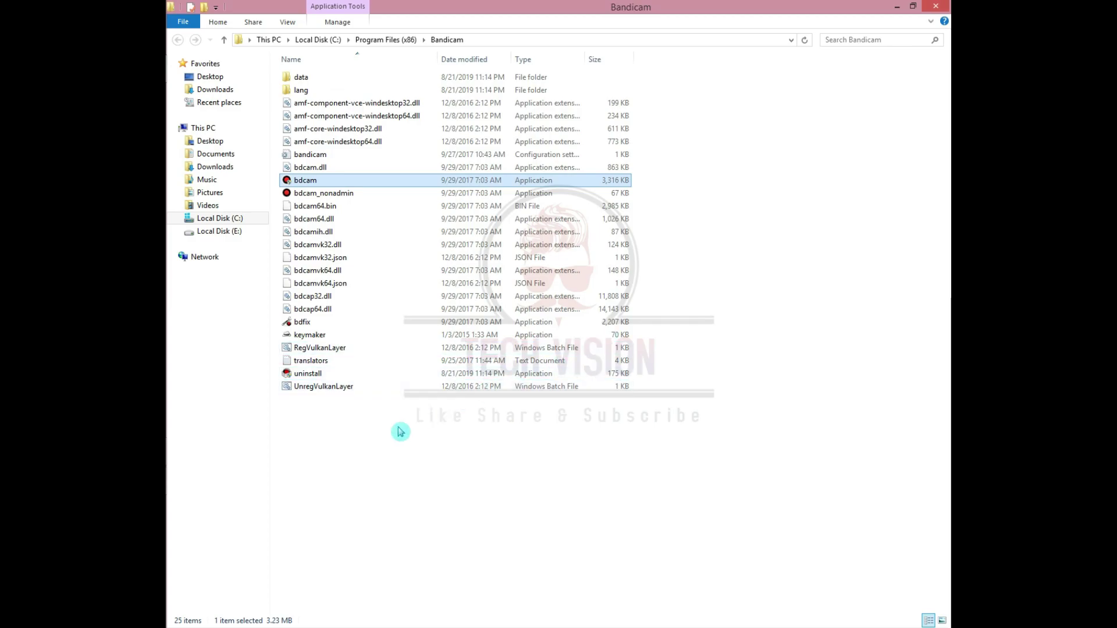
pyautogui.rightClick(369, 447)
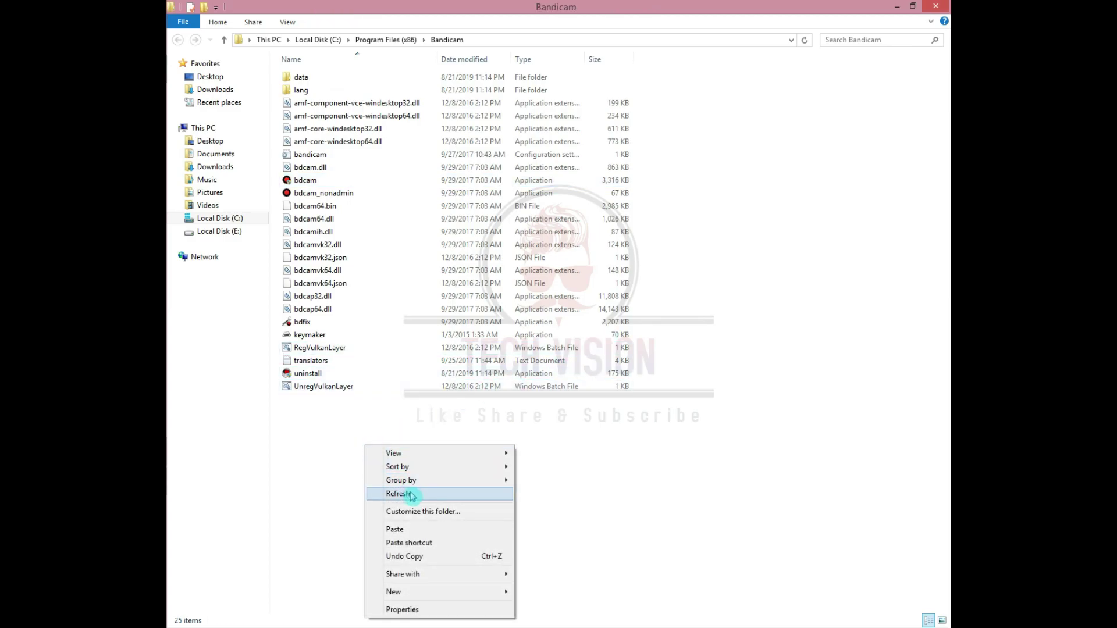
pyautogui.click(400, 530)
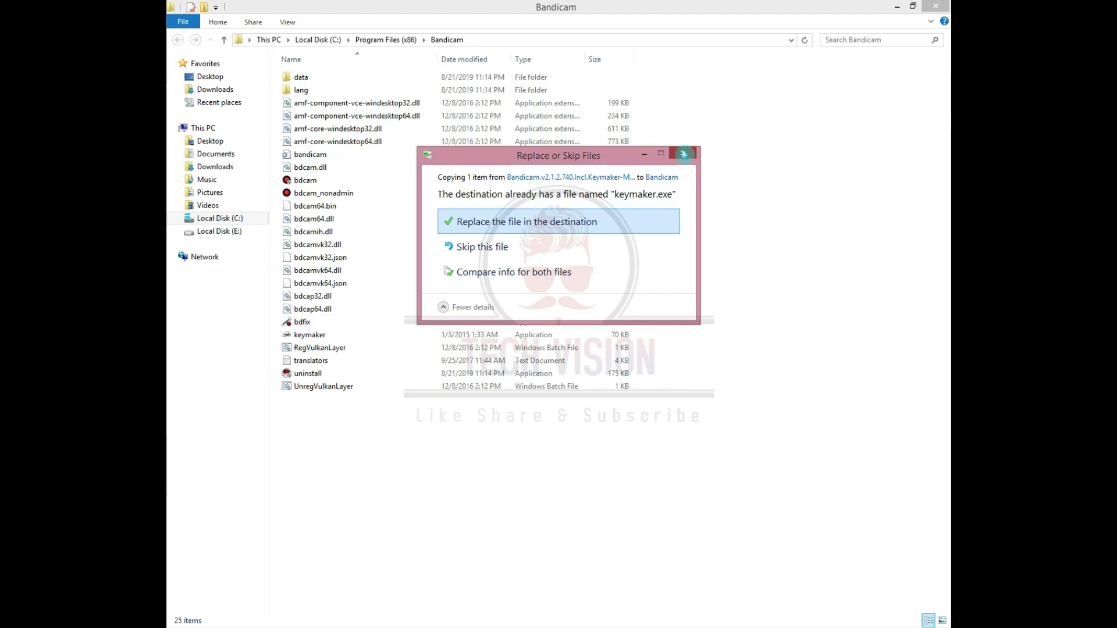
pyautogui.click(634, 223)
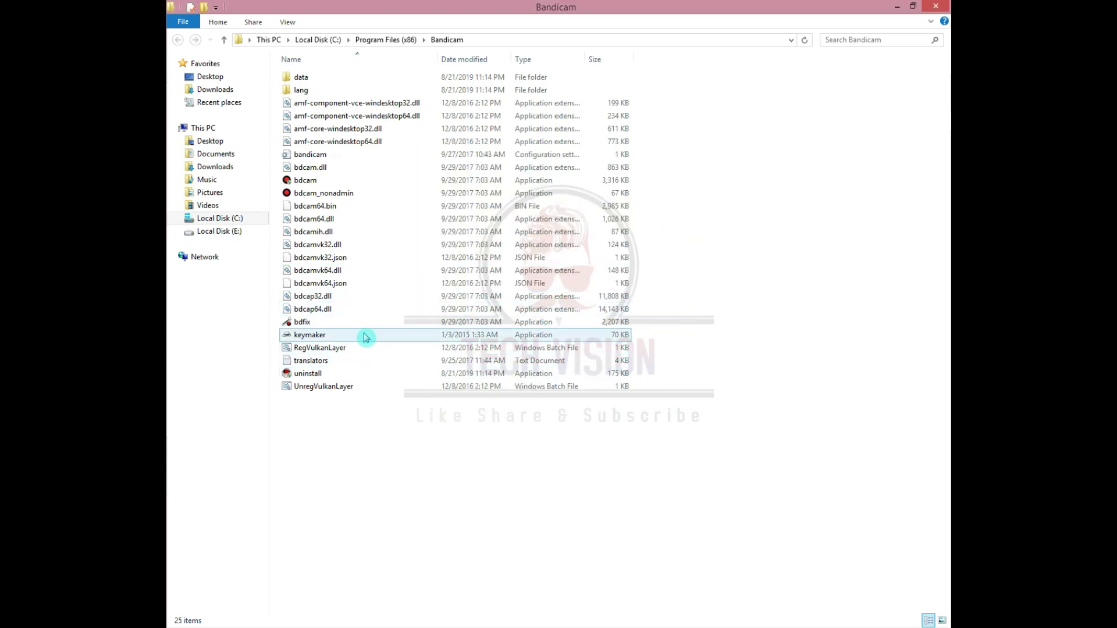
pyautogui.rightClick(364, 335)
pyautogui.rightClick(361, 336)
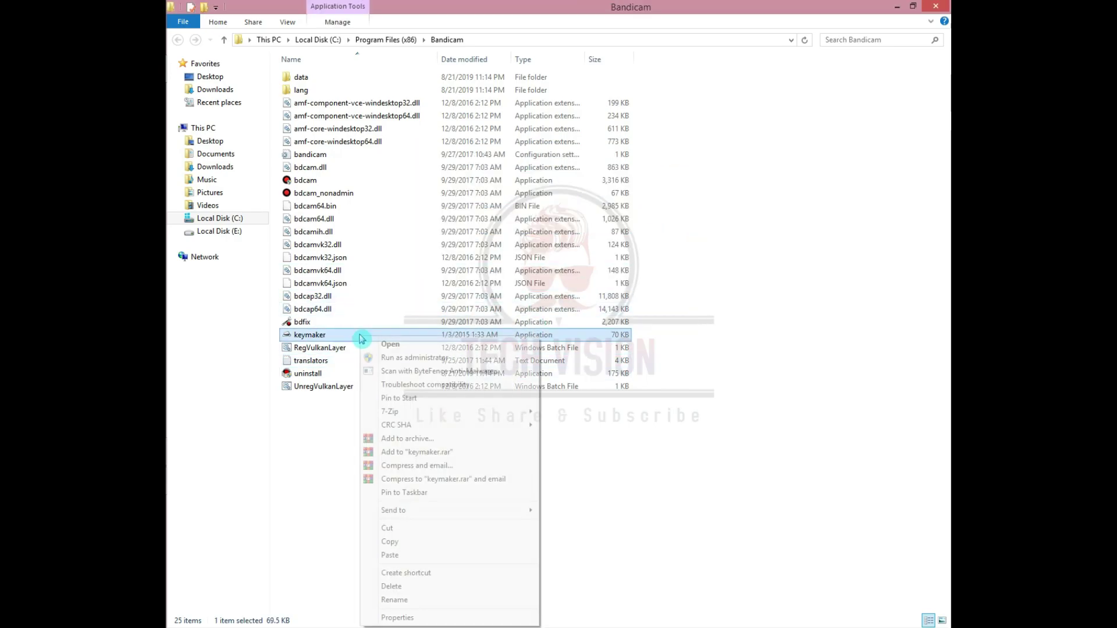
# - Run keymaker as administrator, register Bandicam with an email address, and close keymaker after success
pyautogui.click(399, 358)
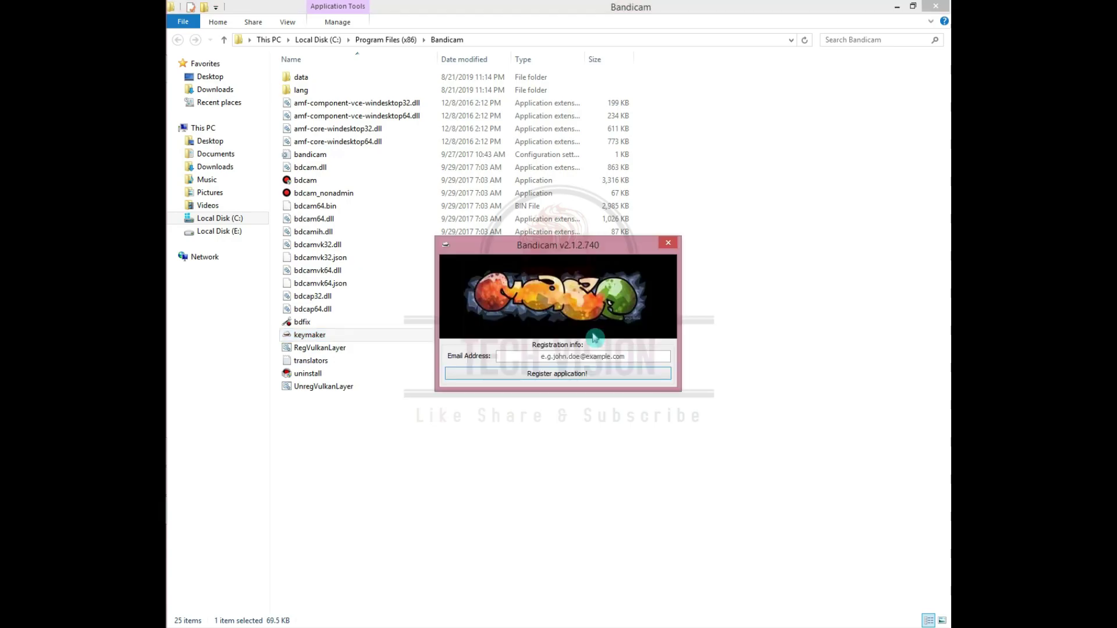
pyautogui.click(585, 357)
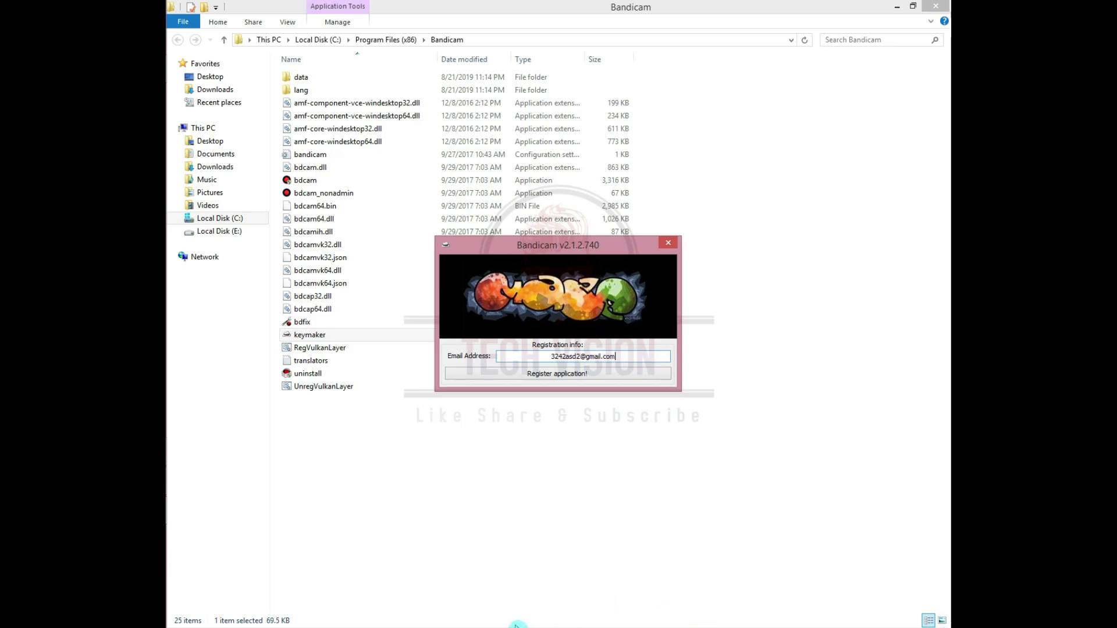
pyautogui.click(580, 374)
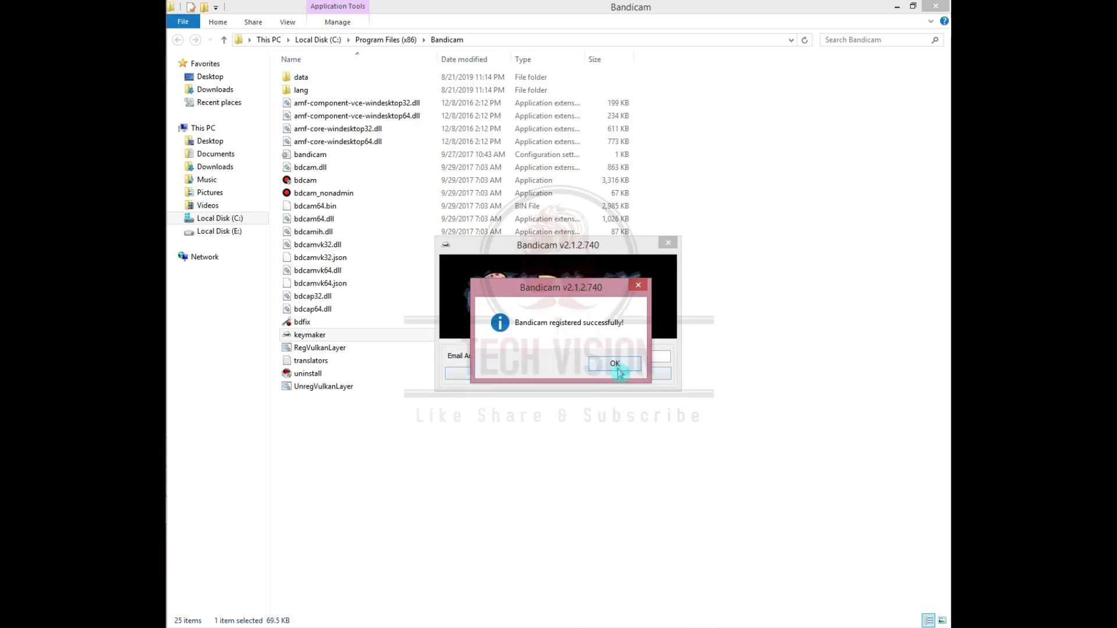
pyautogui.click(613, 365)
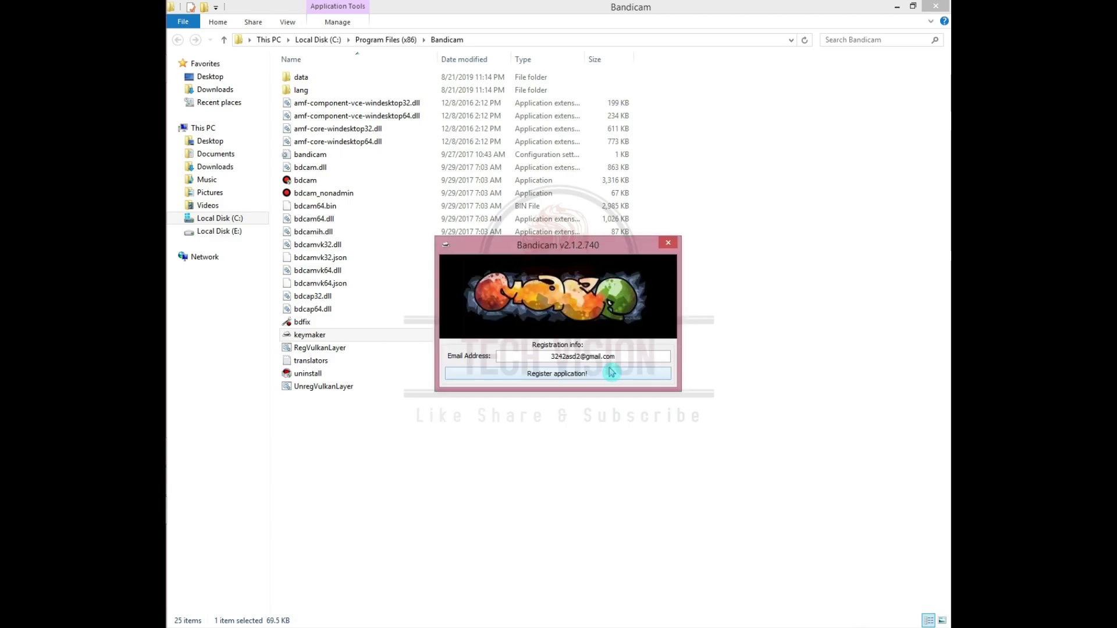
pyautogui.click(667, 249)
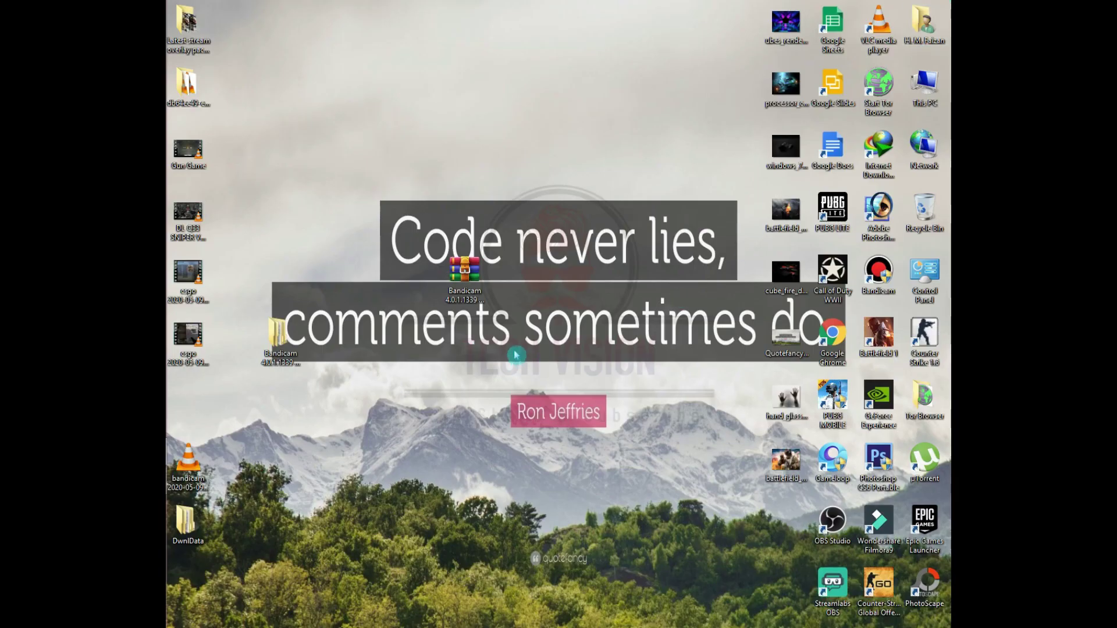
# - Open the extracted Bandicam folder and its inner 'Bandicam 4.0.1.1339 with crack' folder showing bdcamsetup
pyautogui.click(466, 271)
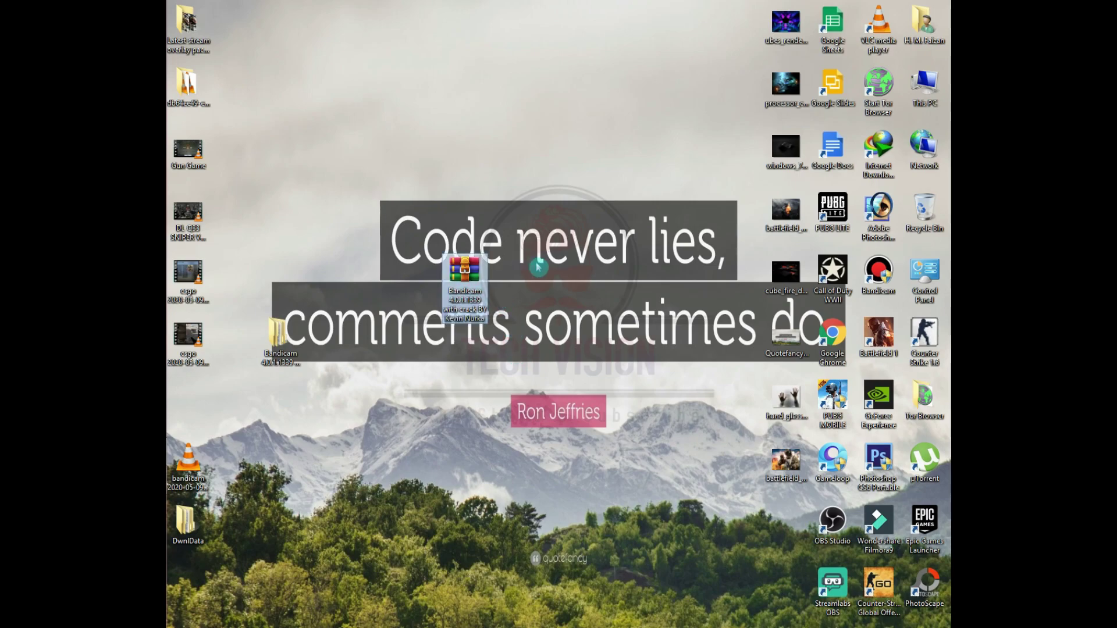
pyautogui.rightClick(470, 275)
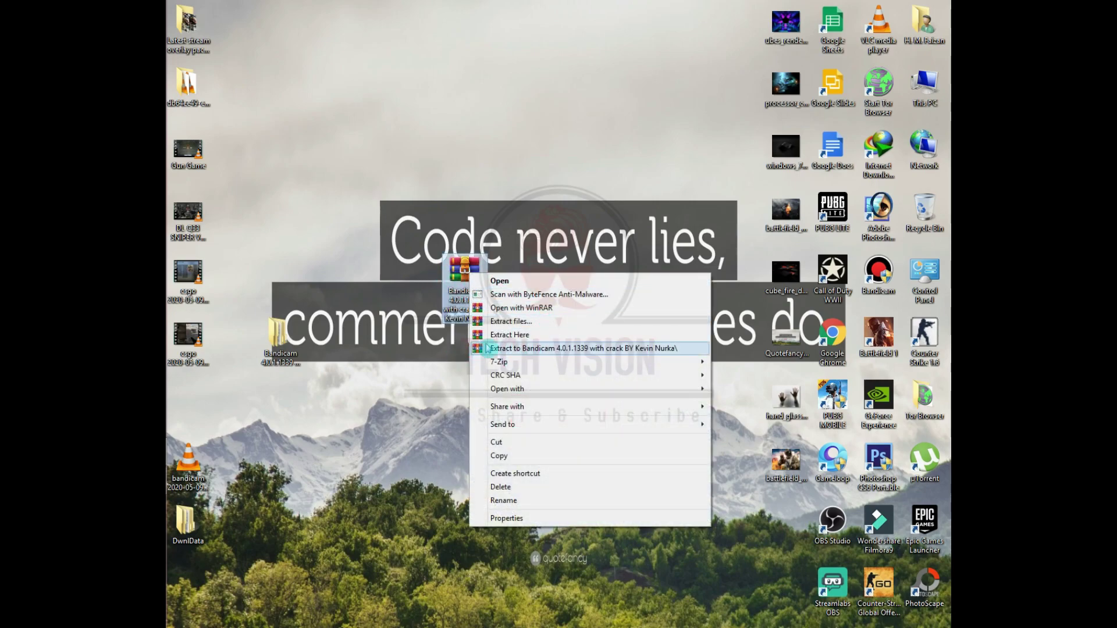
pyautogui.click(460, 361)
pyautogui.doubleClick(284, 336)
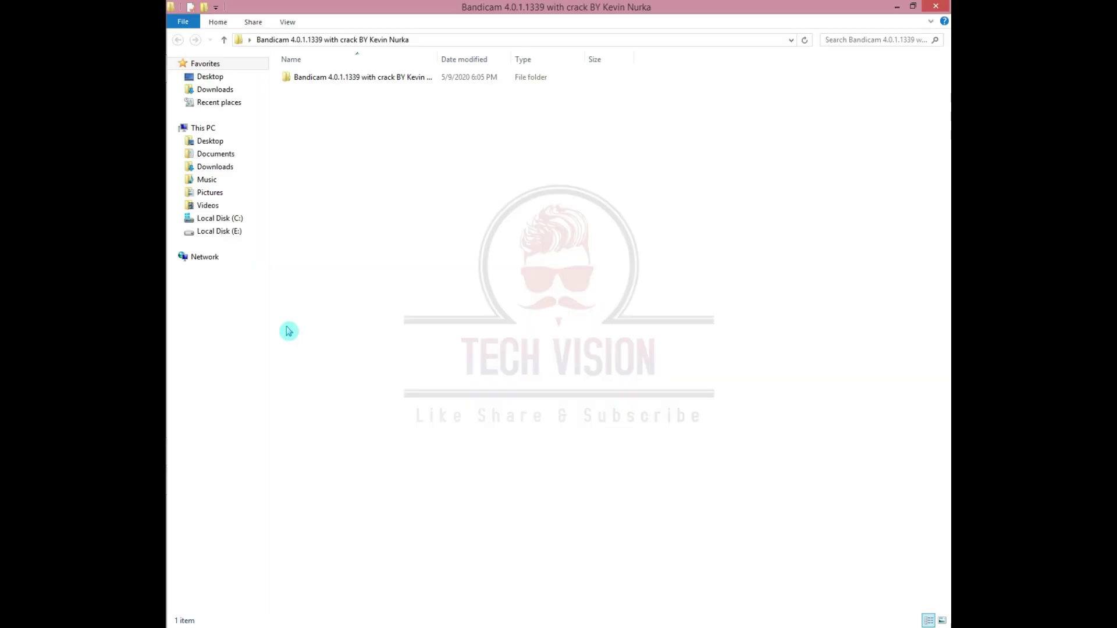
pyautogui.click(399, 82)
pyautogui.doubleClick(399, 82)
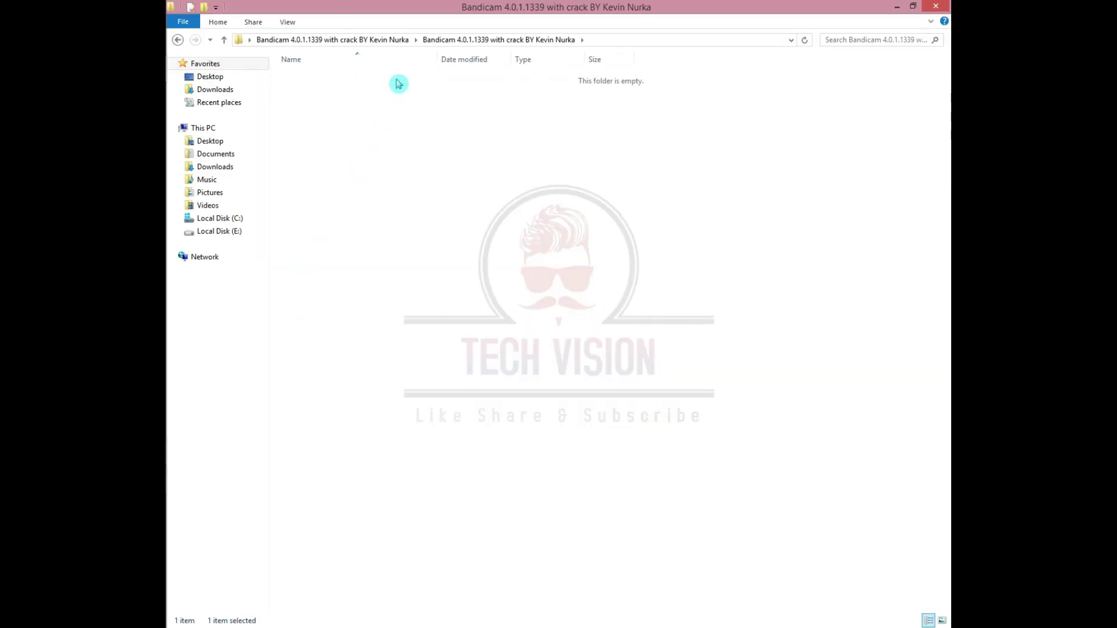
pyautogui.click(331, 93)
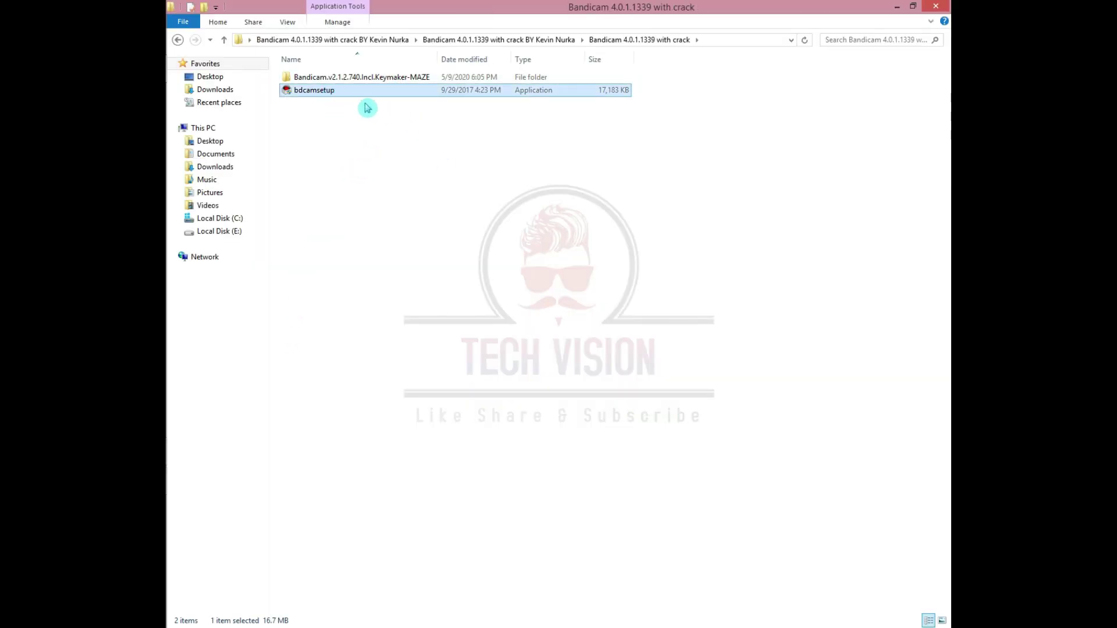
pyautogui.click(407, 162)
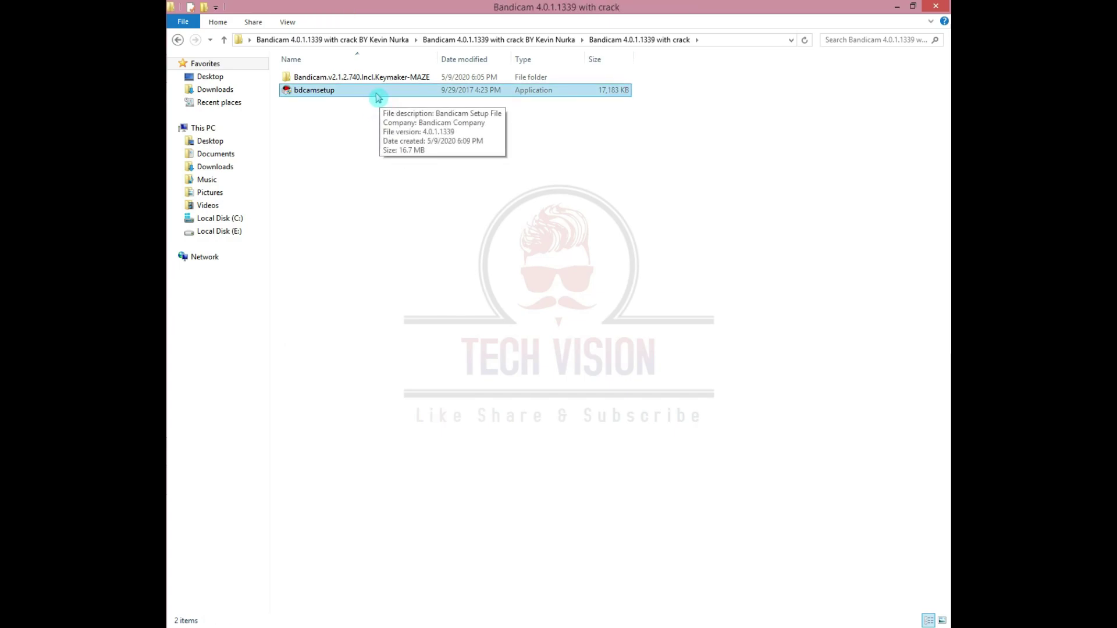
# - Open Bandicam's install folder from the shortcut and copy keymaker from the Keymaker-MAZE folder
pyautogui.click(896, 6)
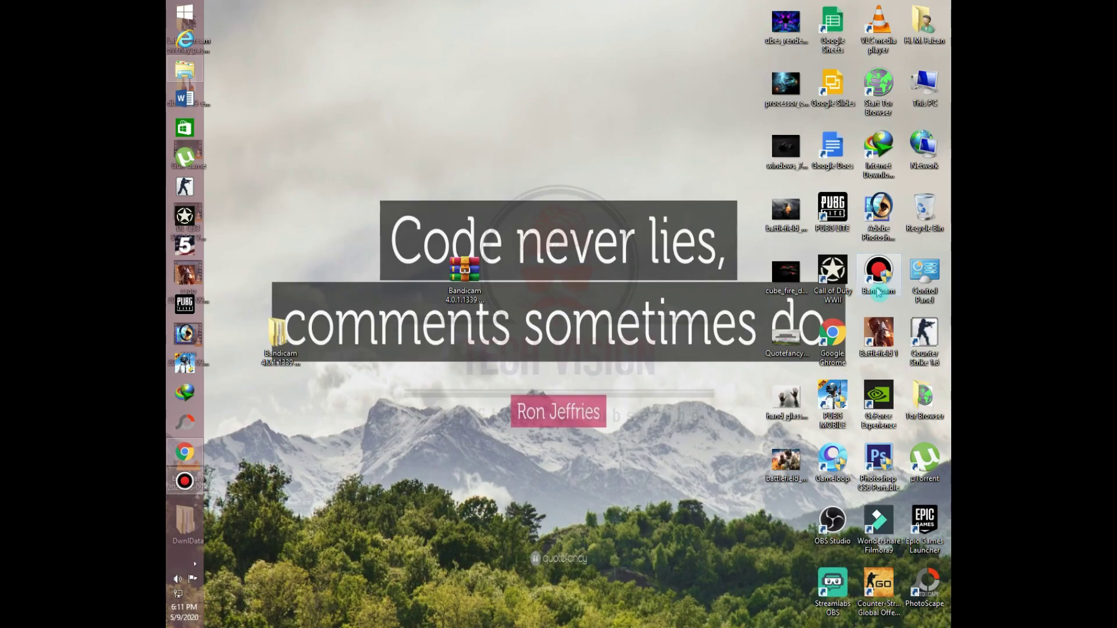
pyautogui.rightClick(876, 272)
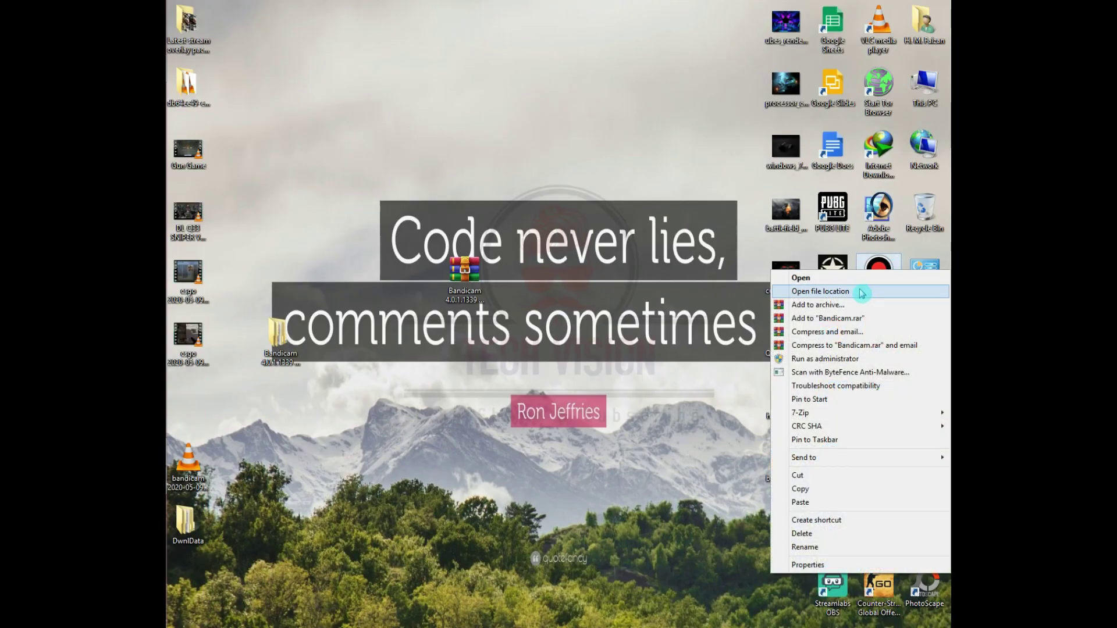
pyautogui.click(820, 292)
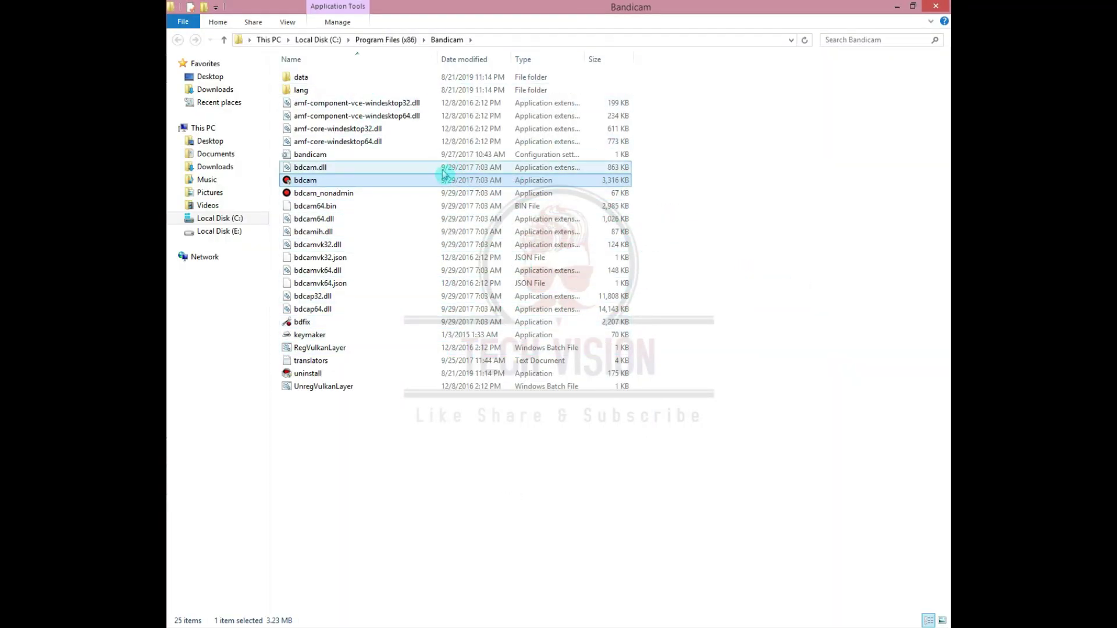
pyautogui.hotkey('alt', 'Tab')
pyautogui.doubleClick(345, 76)
pyautogui.click(343, 82)
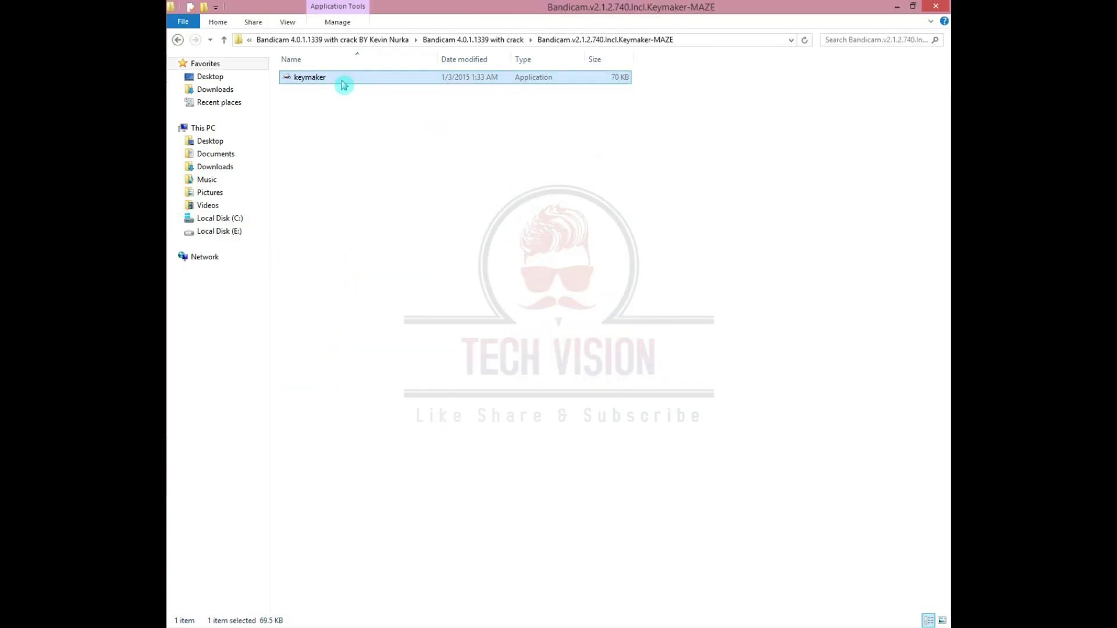
pyautogui.rightClick(343, 84)
pyautogui.click(409, 304)
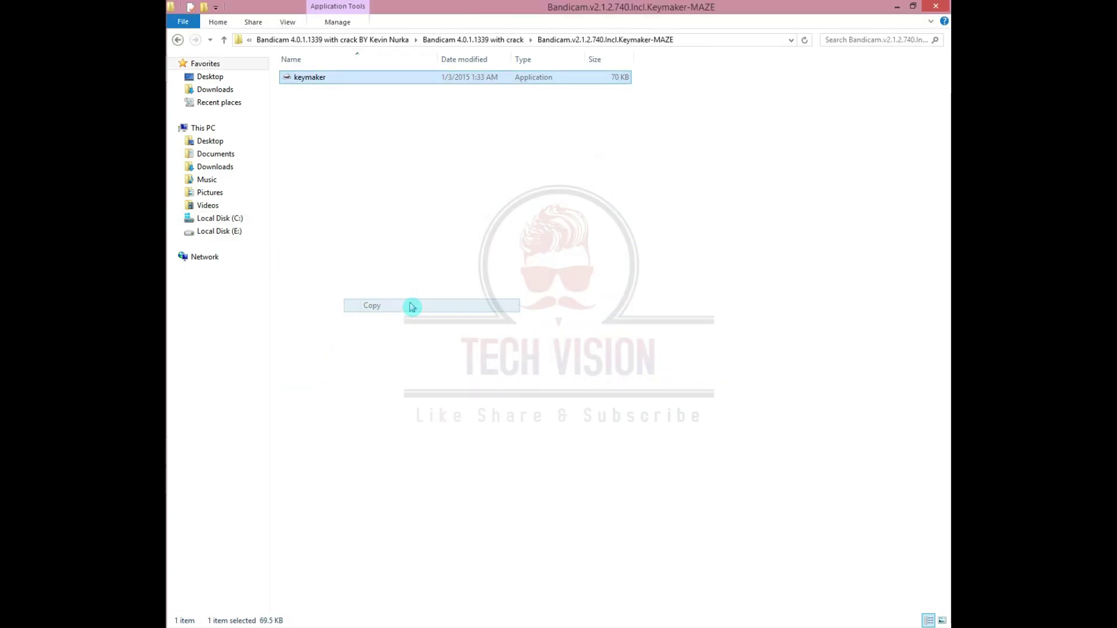
# - Paste keymaker into the C:\Program Files (x86)\Bandicam install folder
pyautogui.click(934, 5)
pyautogui.rightClick(406, 423)
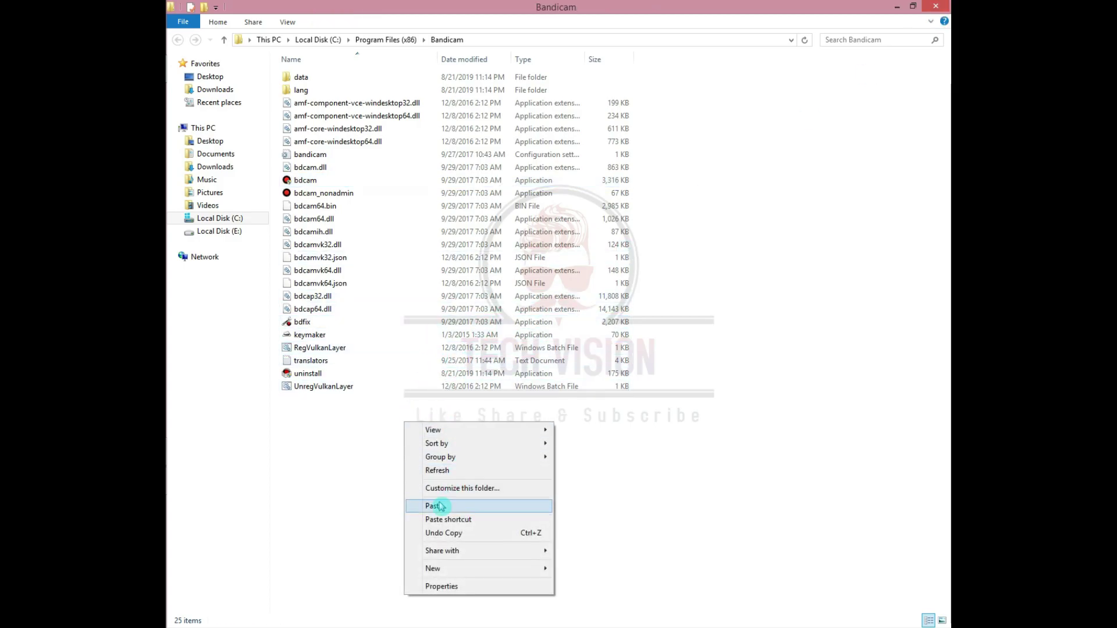
pyautogui.click(441, 505)
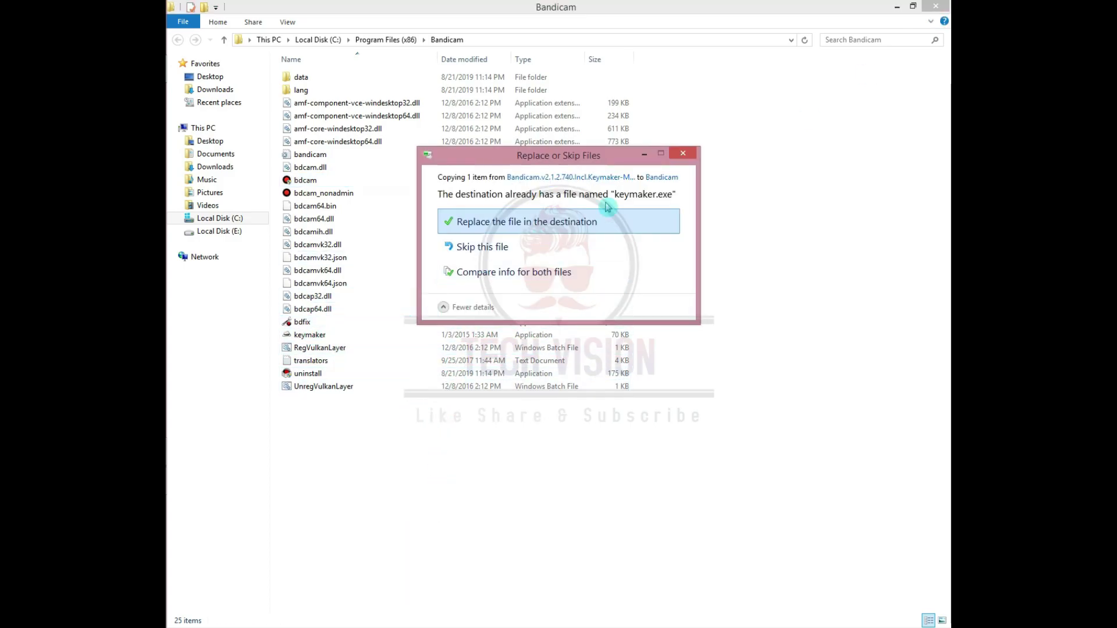
pyautogui.click(602, 246)
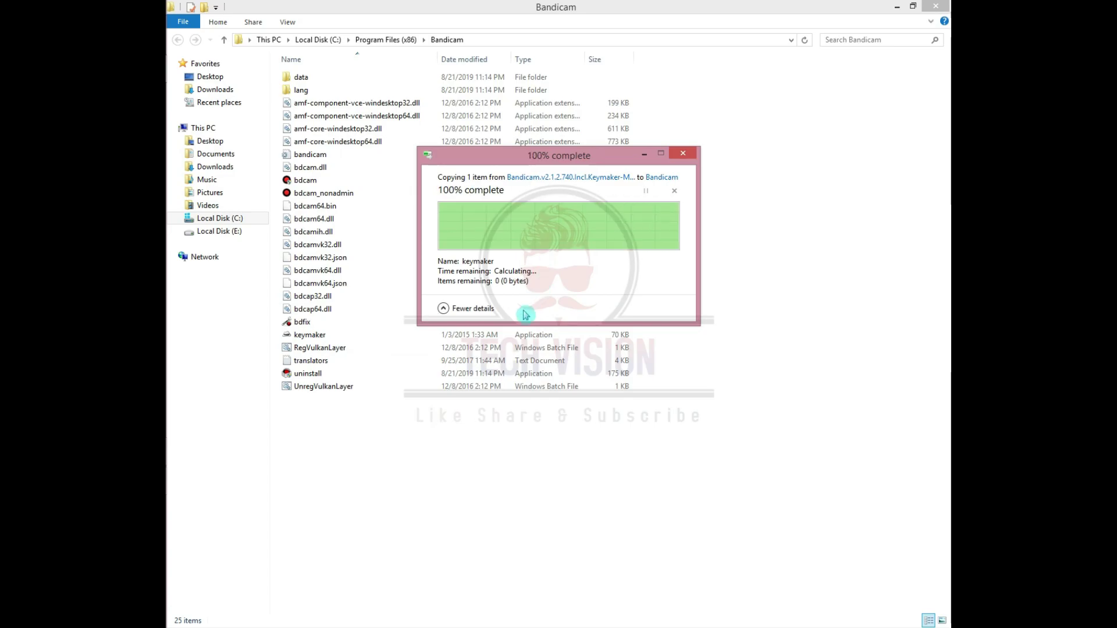
pyautogui.rightClick(326, 334)
pyautogui.click(312, 337)
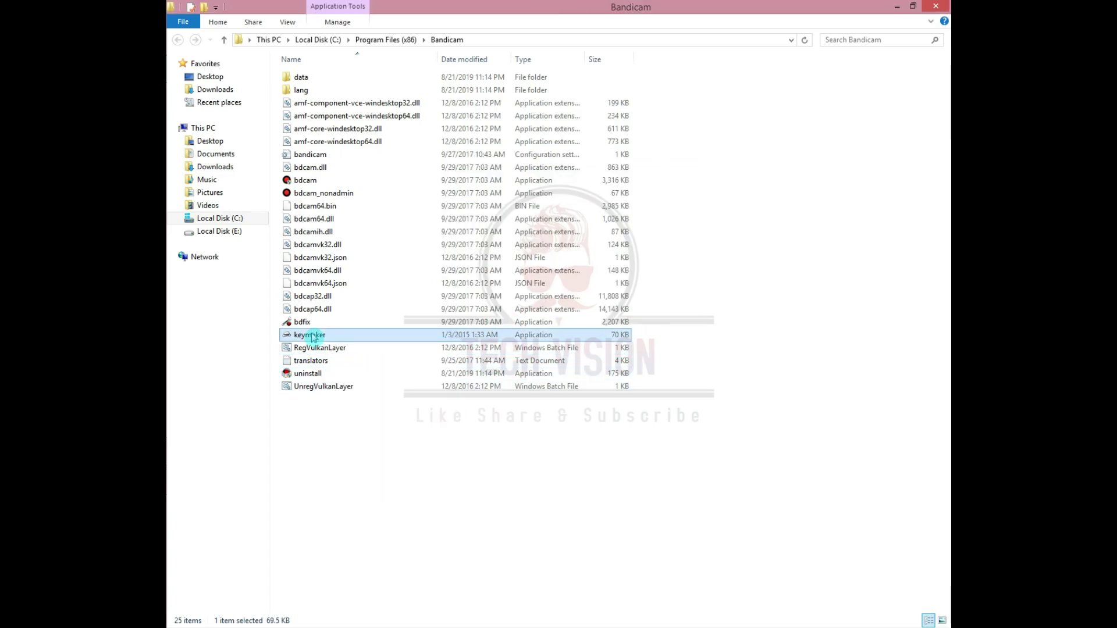
pyautogui.rightClick(312, 336)
# - Run keymaker as administrator, fill in the email address, then close keymaker and the install folder
pyautogui.click(349, 356)
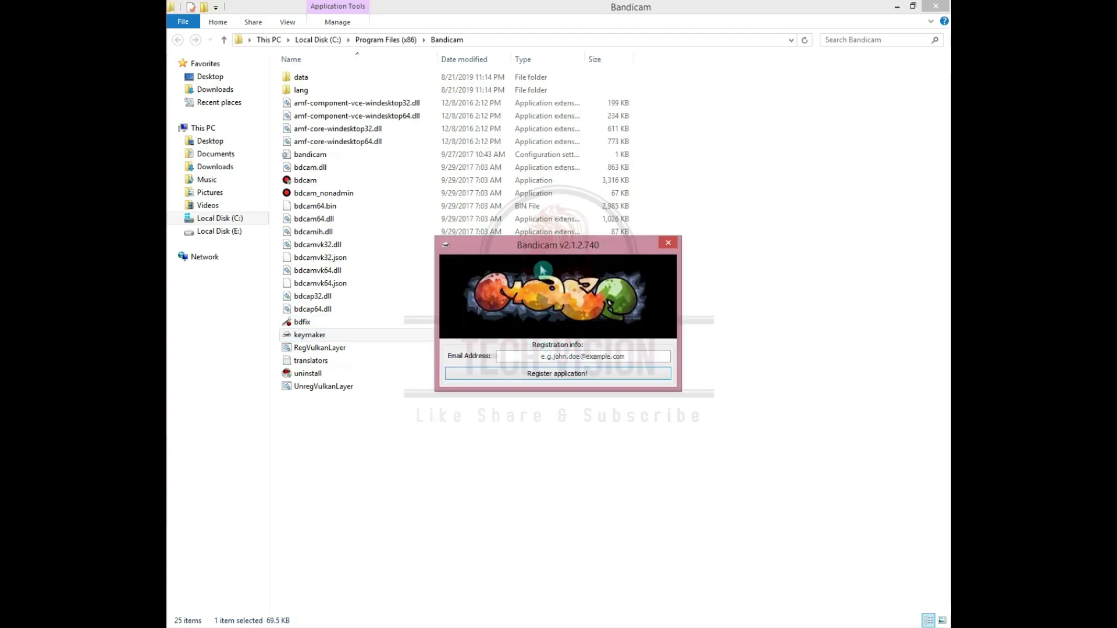
pyautogui.click(581, 356)
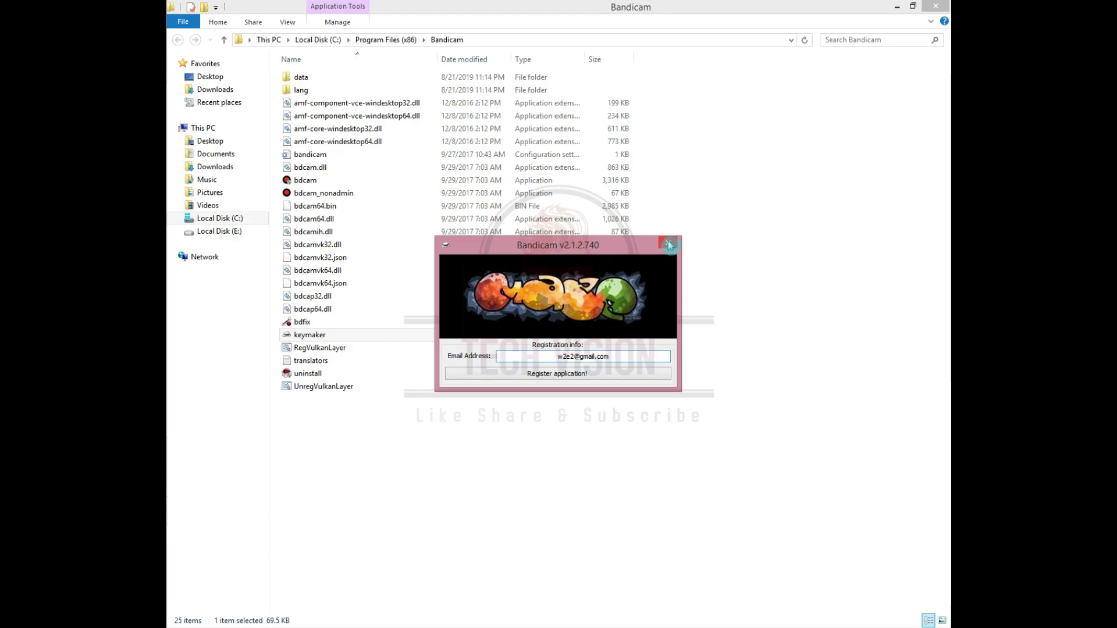
pyautogui.click(668, 244)
pyautogui.click(936, 6)
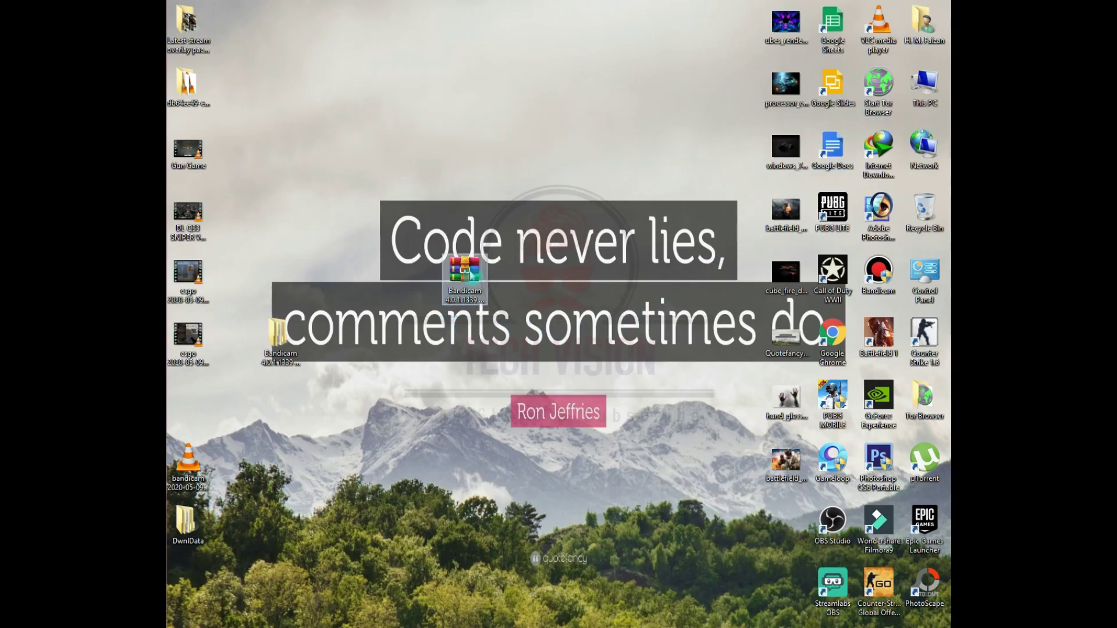
# - Permanently delete the Bandicam archive and its extracted folder, then switch back to Bandicam
pyautogui.moveTo(464, 271); pyautogui.dragTo(326, 271)
pyautogui.moveTo(346, 366); pyautogui.dragTo(268, 266)
pyautogui.hotkey('shift', 'Delete')
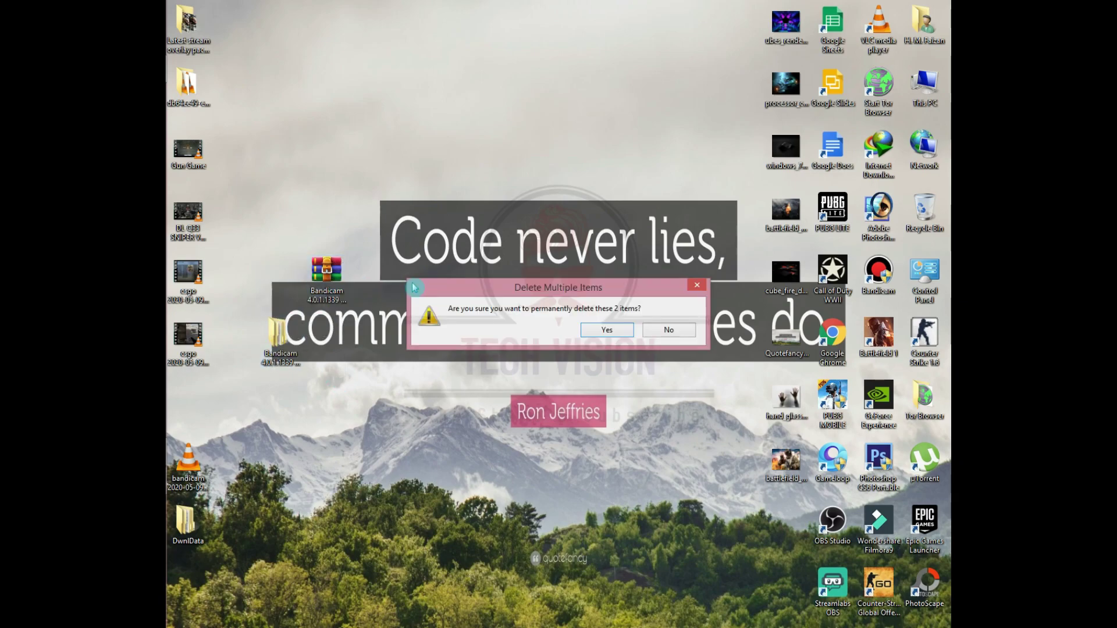
pyautogui.press('Return')
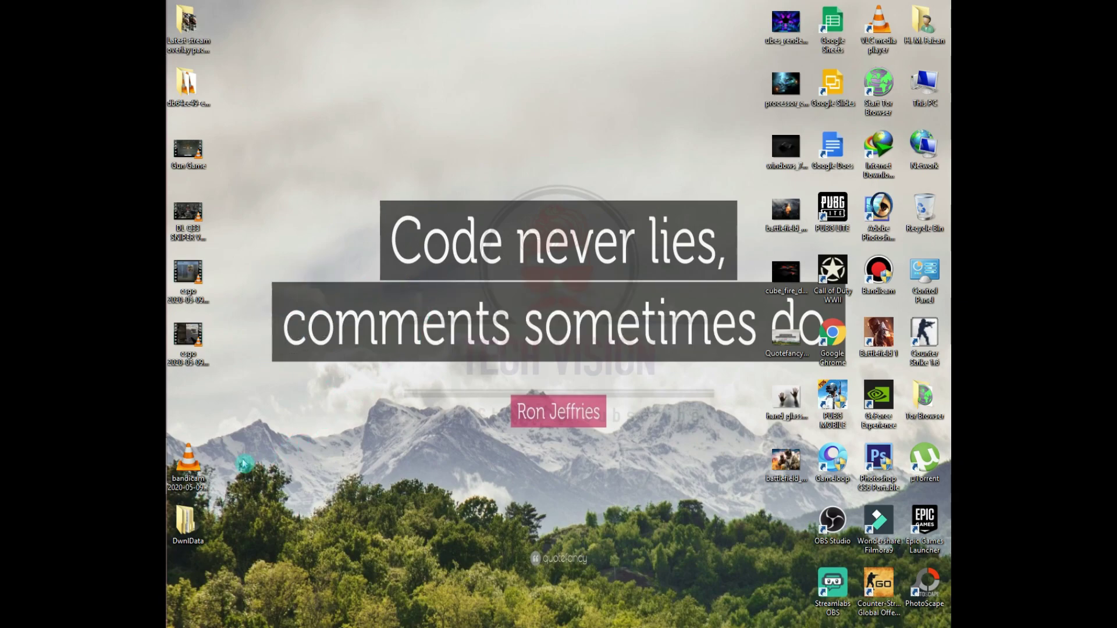
pyautogui.hotkey('alt', 'Tab')
pyautogui.hotkey('alt', 'Tab')
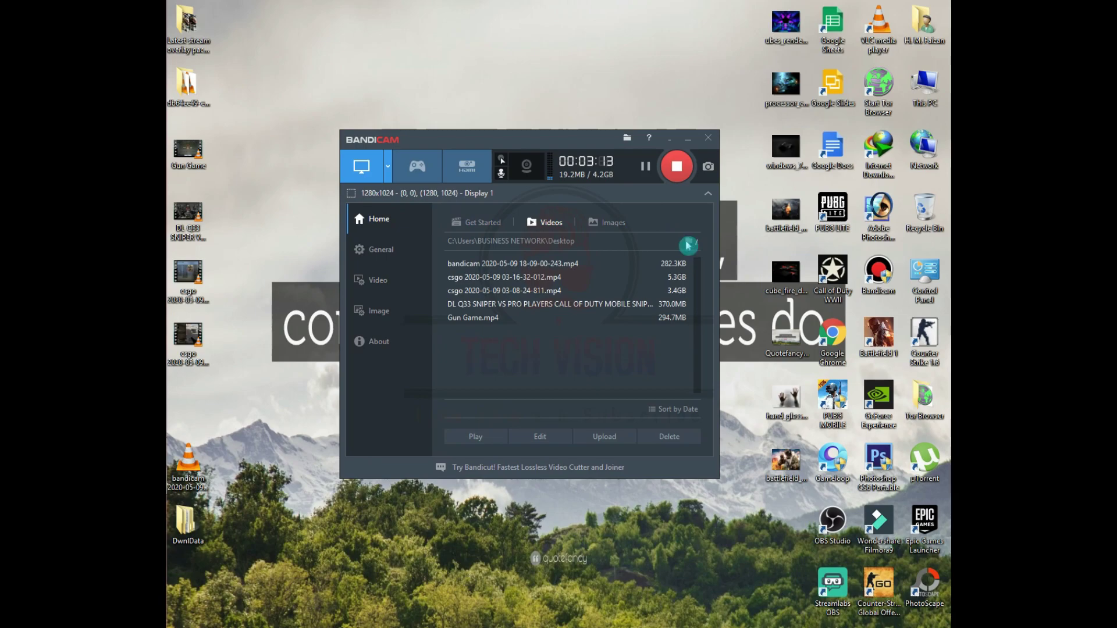
# - Inspect the csgo 2020-05-09 recording's Desktop output folder in File Explorer, then close it
pyautogui.click(656, 290)
pyautogui.click(602, 351)
pyautogui.click(575, 244)
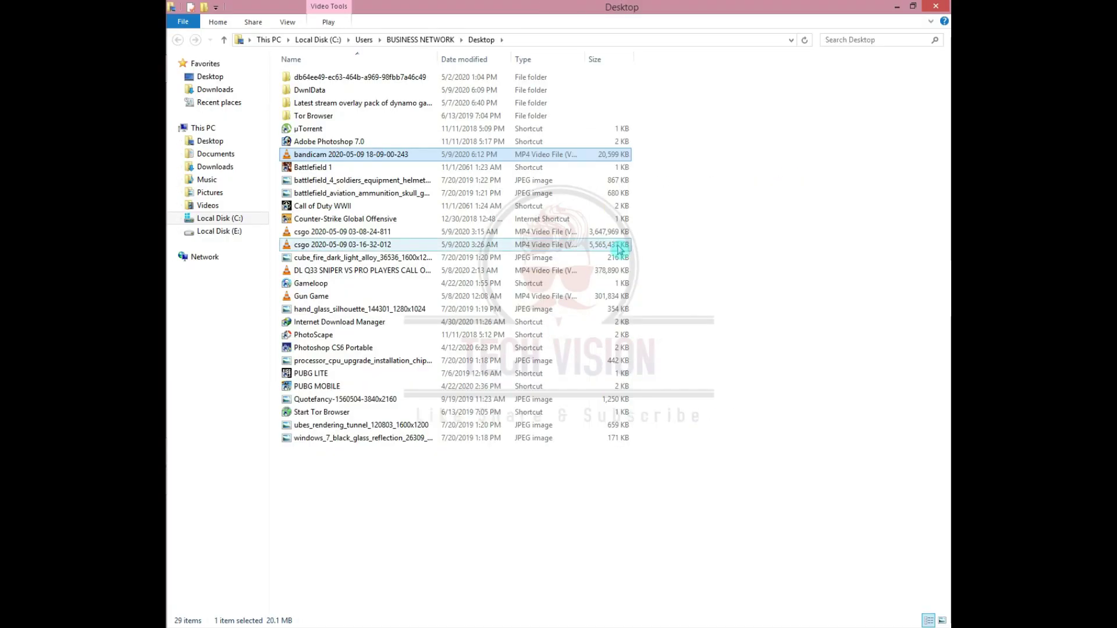
pyautogui.click(941, 8)
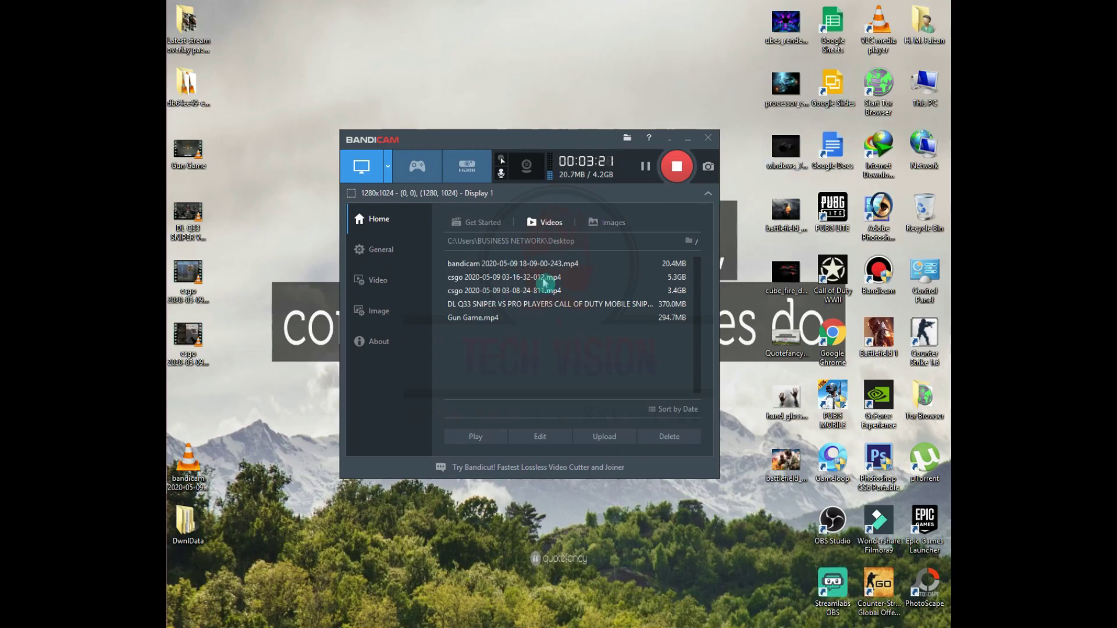
# - Check the output folder's subfolders and the Desktop path on the General page
pyautogui.click(691, 241)
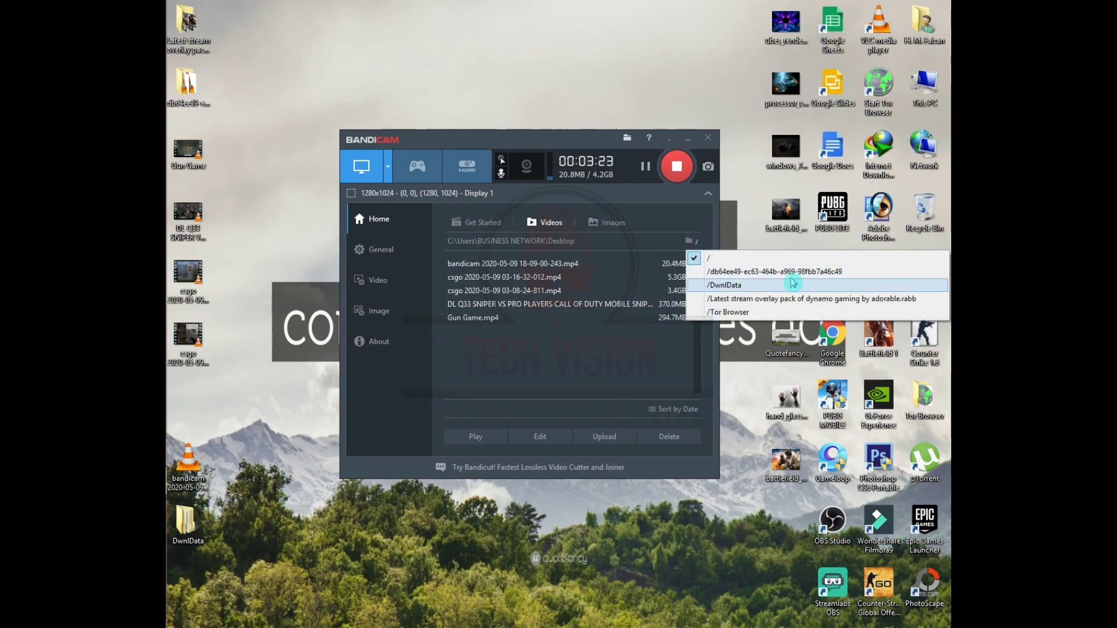
pyautogui.click(605, 388)
pyautogui.click(401, 260)
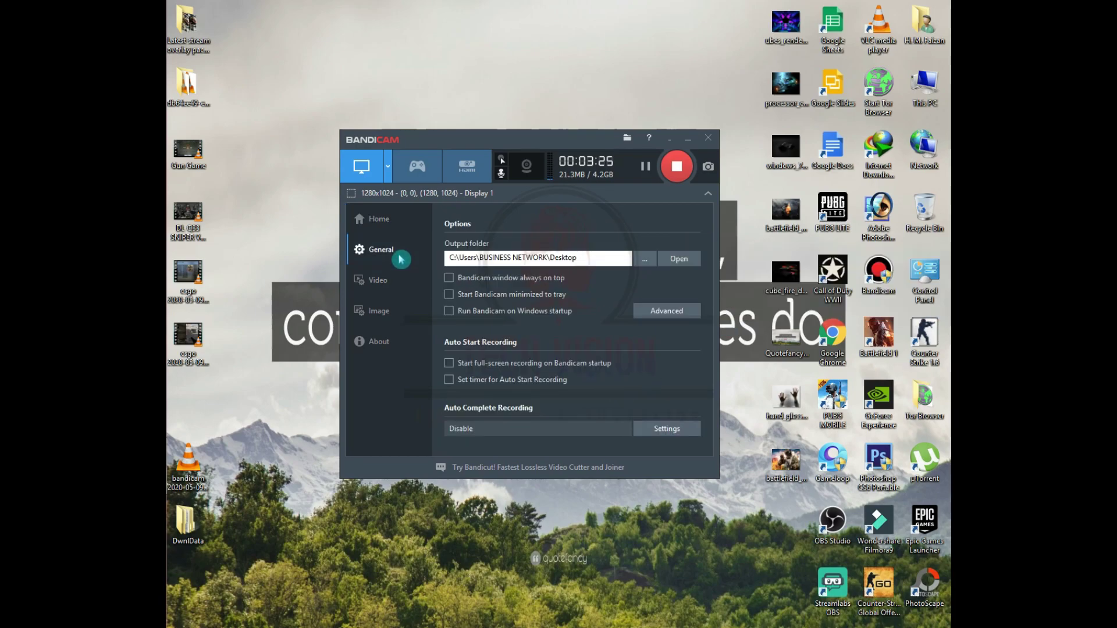
pyautogui.click(510, 255)
pyautogui.click(640, 263)
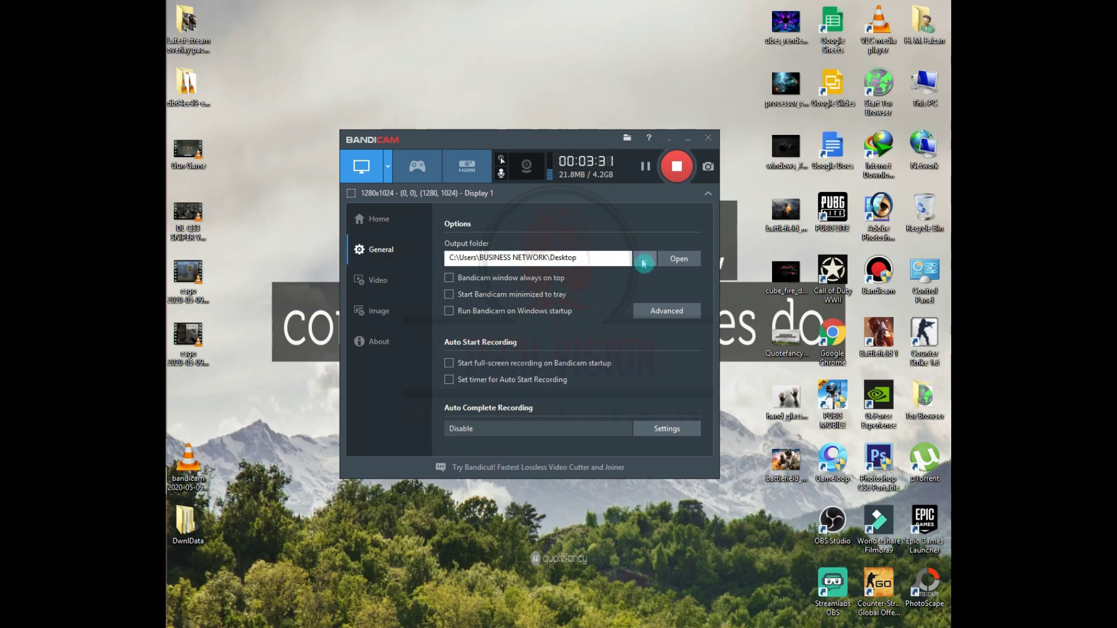
# - Browse for another output folder but cancel, keeping the Desktop
pyautogui.click(644, 263)
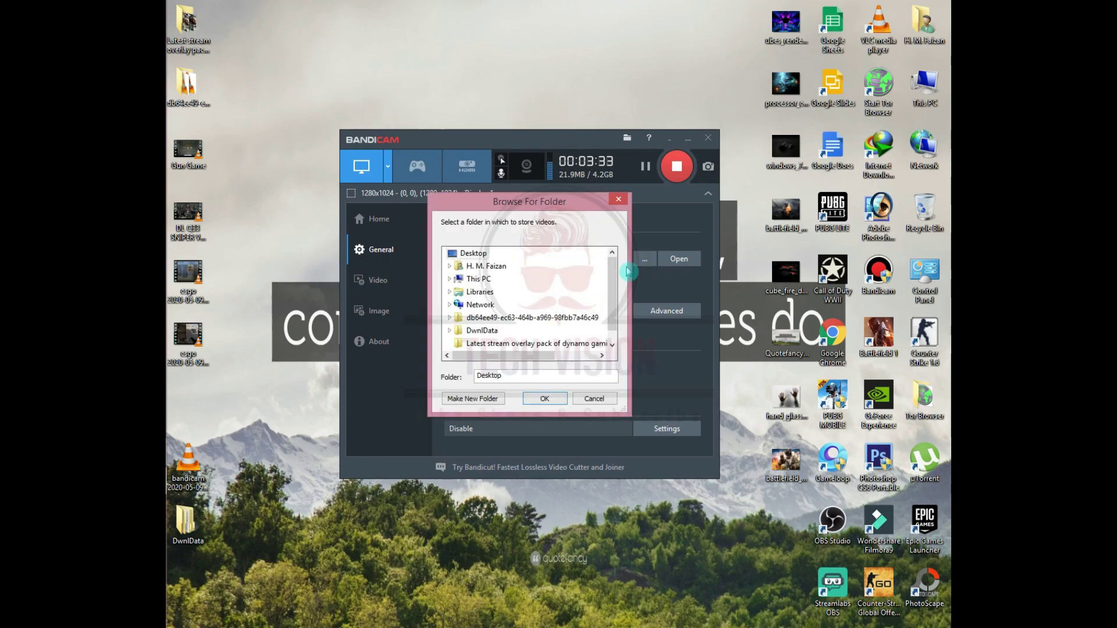
pyautogui.moveTo(610, 296); pyautogui.dragTo(610, 282)
pyautogui.click(604, 400)
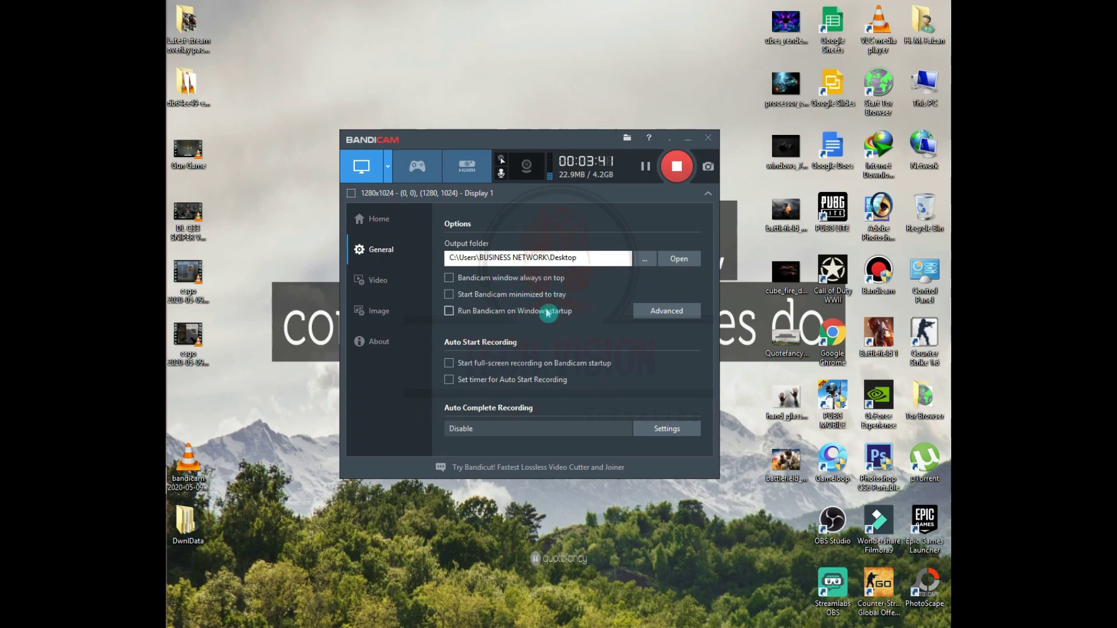
# - Review the Advanced options without changes, then go to the Video settings page
pyautogui.click(656, 314)
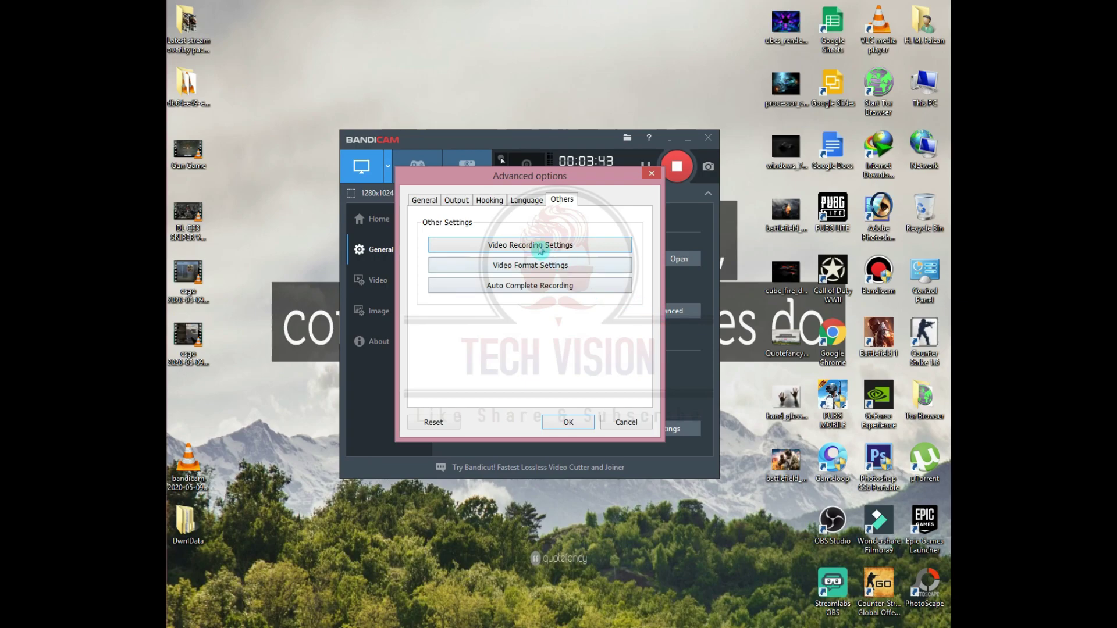
pyautogui.click(438, 205)
pyautogui.click(616, 424)
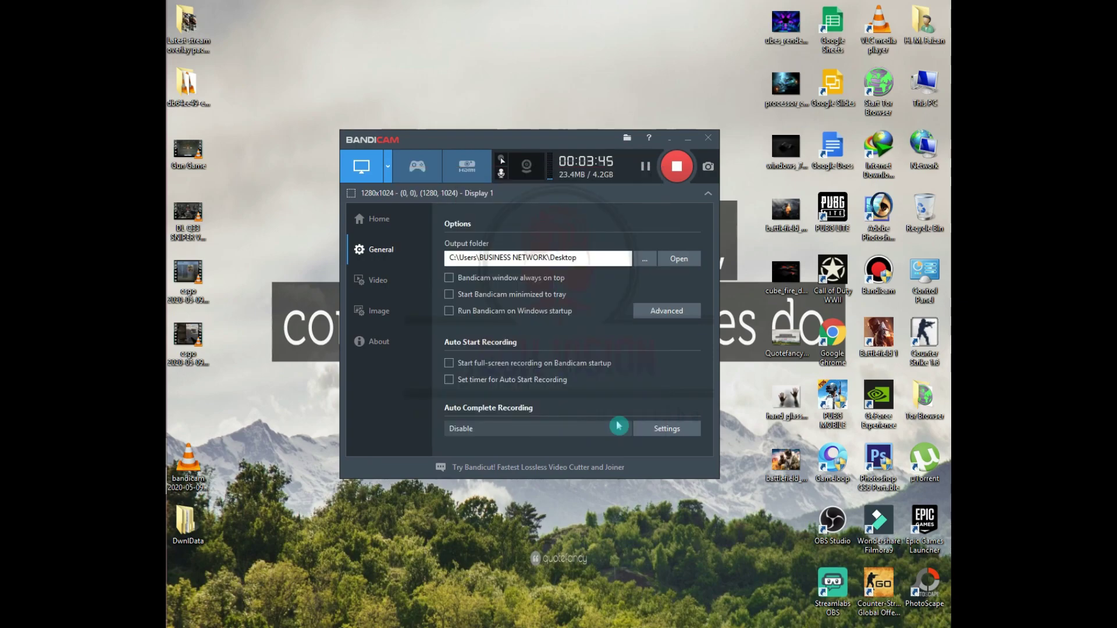
pyautogui.click(409, 278)
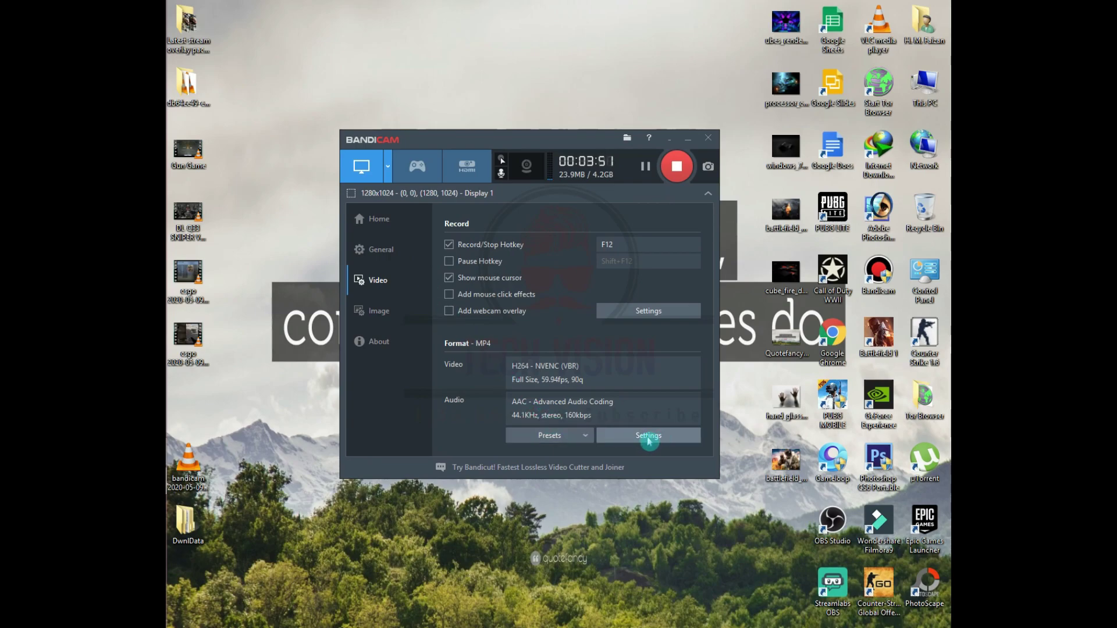
pyautogui.click(649, 436)
pyautogui.moveTo(522, 169); pyautogui.dragTo(554, 169)
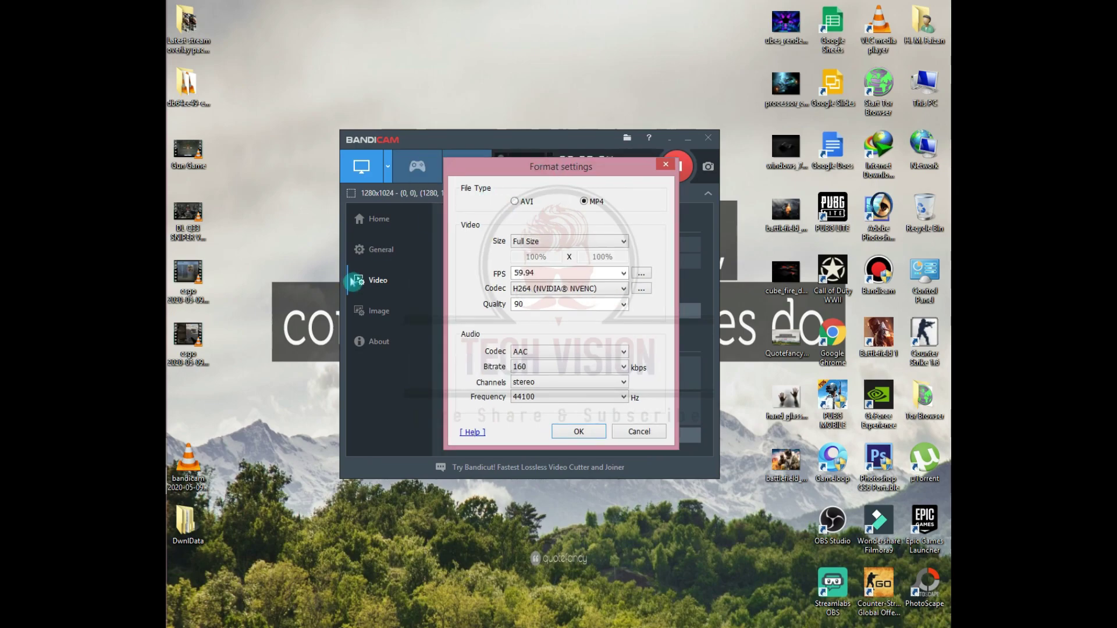
pyautogui.click(555, 247)
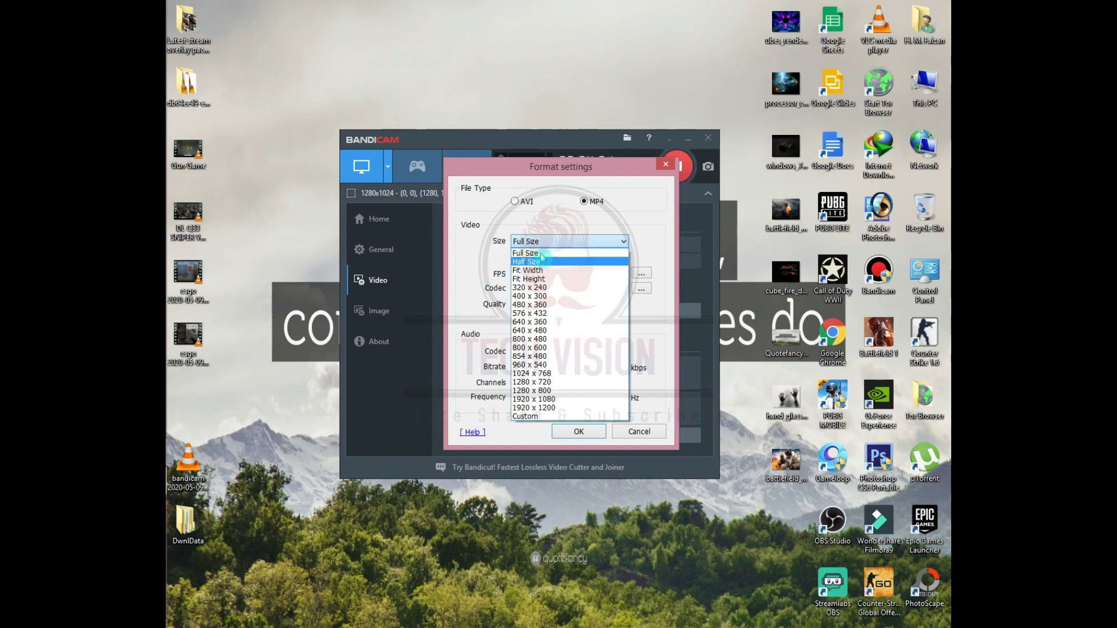
pyautogui.click(526, 253)
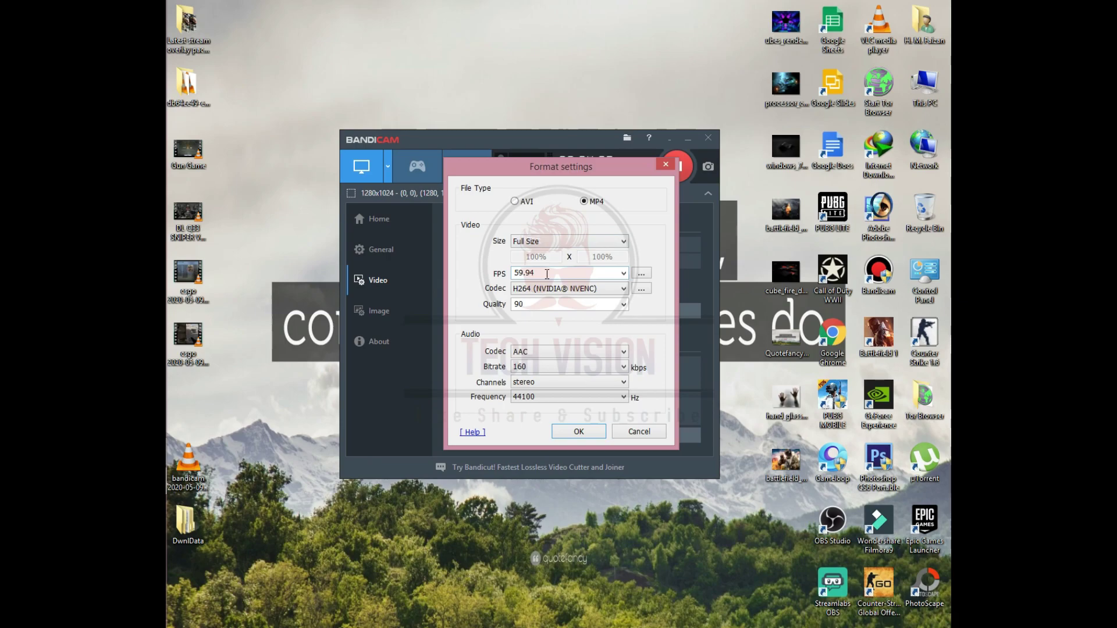
pyautogui.click(623, 273)
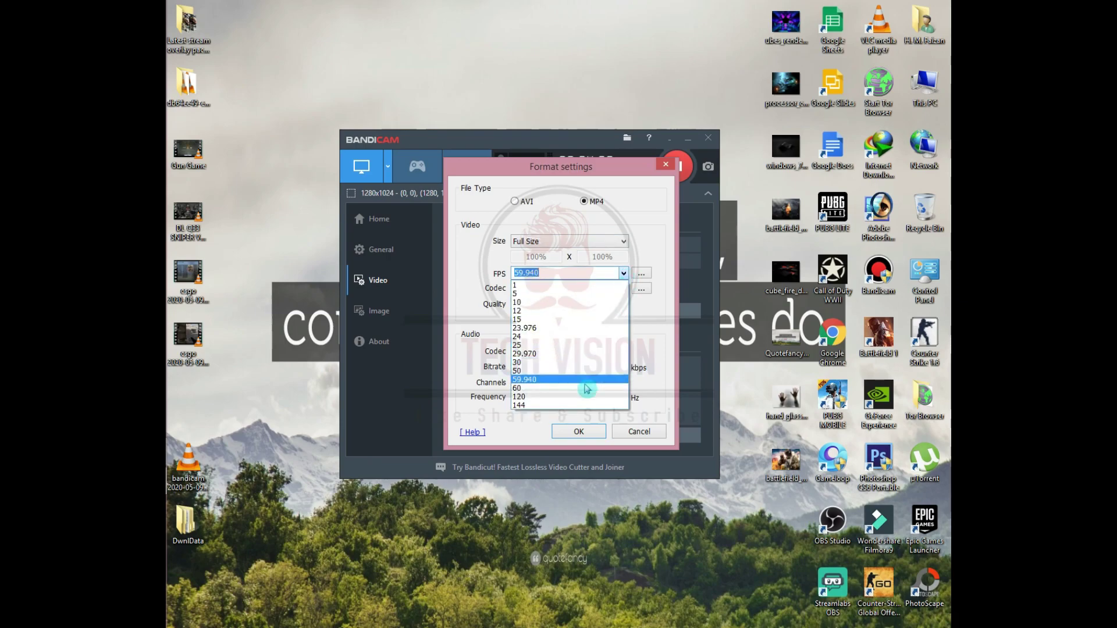
pyautogui.click(624, 273)
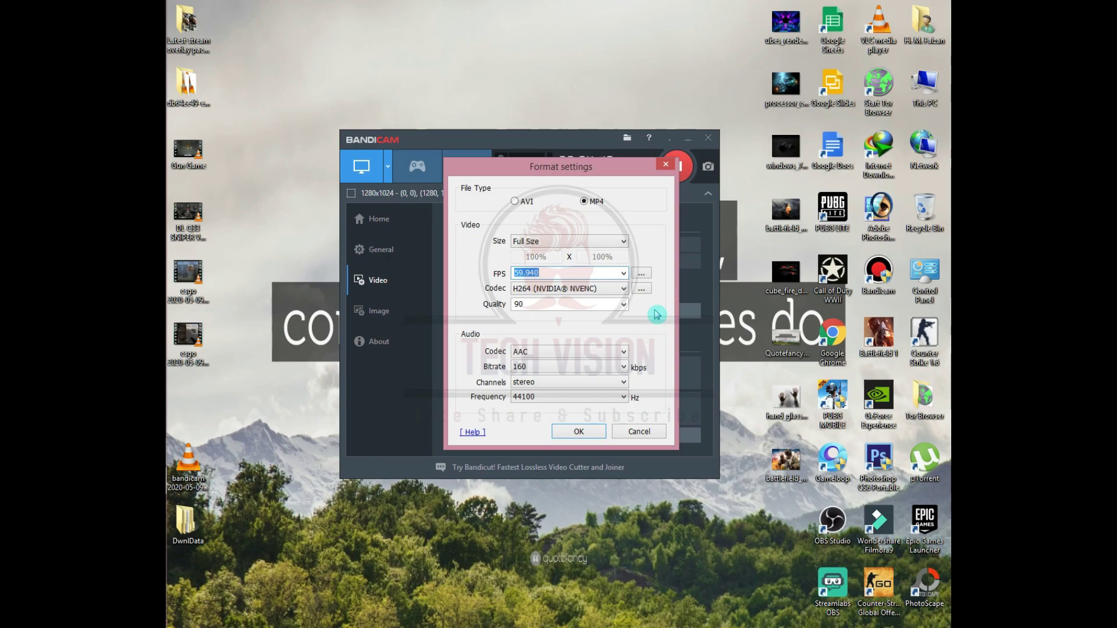
pyautogui.click(624, 273)
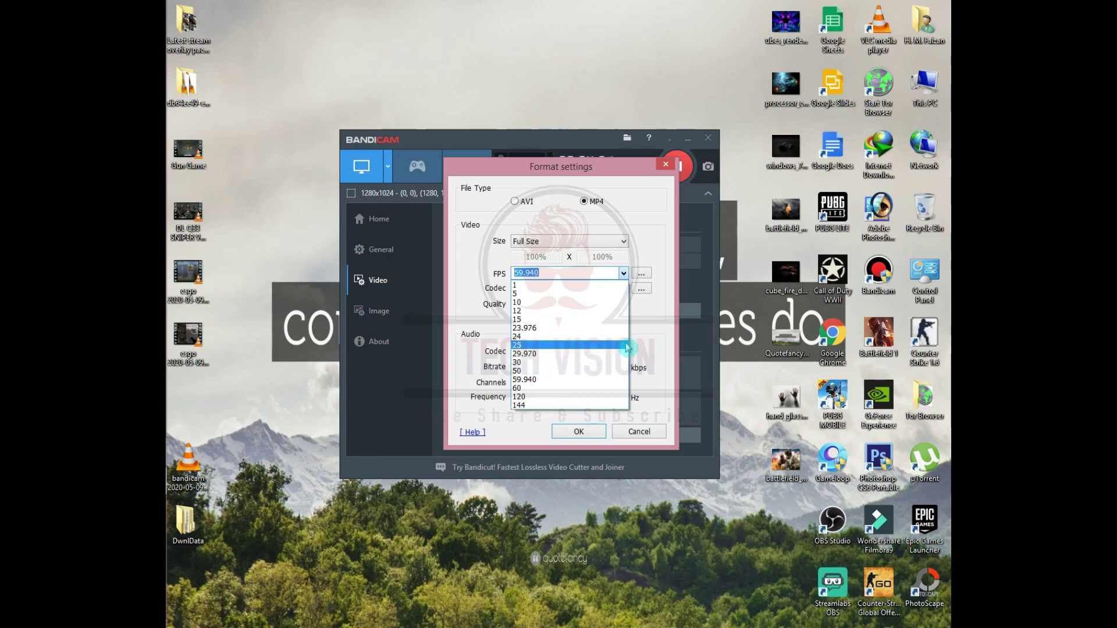
pyautogui.click(654, 345)
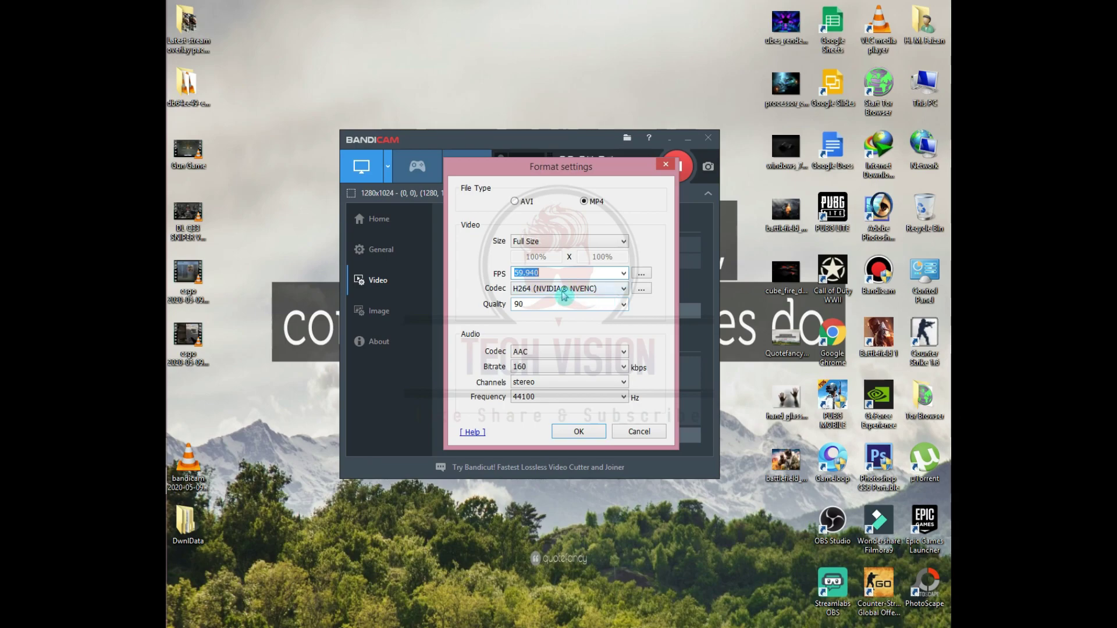
pyautogui.click(624, 305)
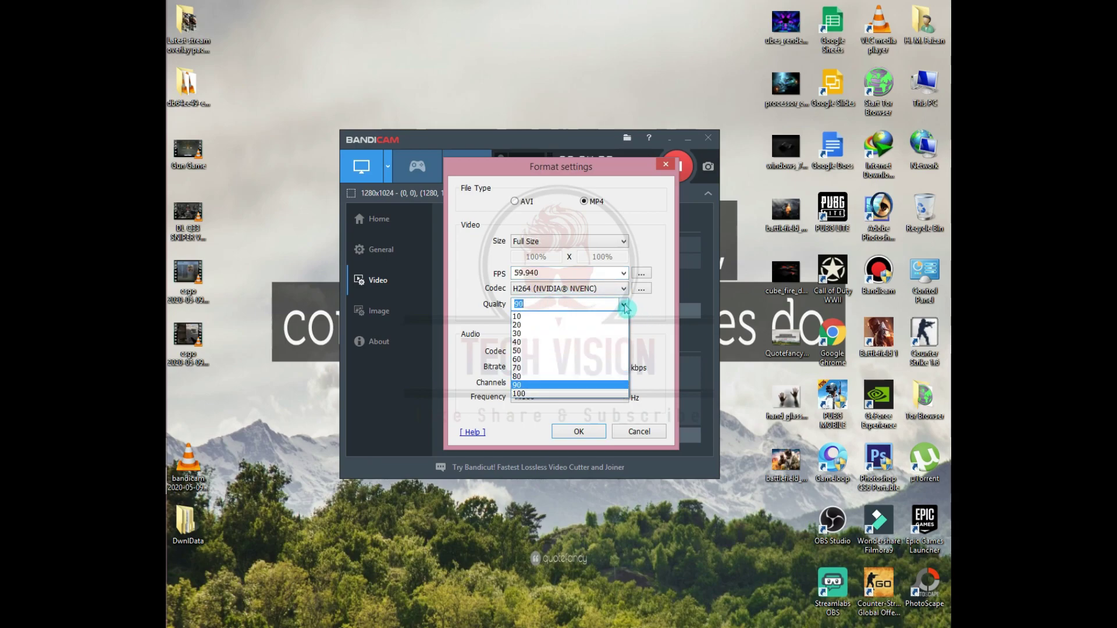
pyautogui.click(625, 308)
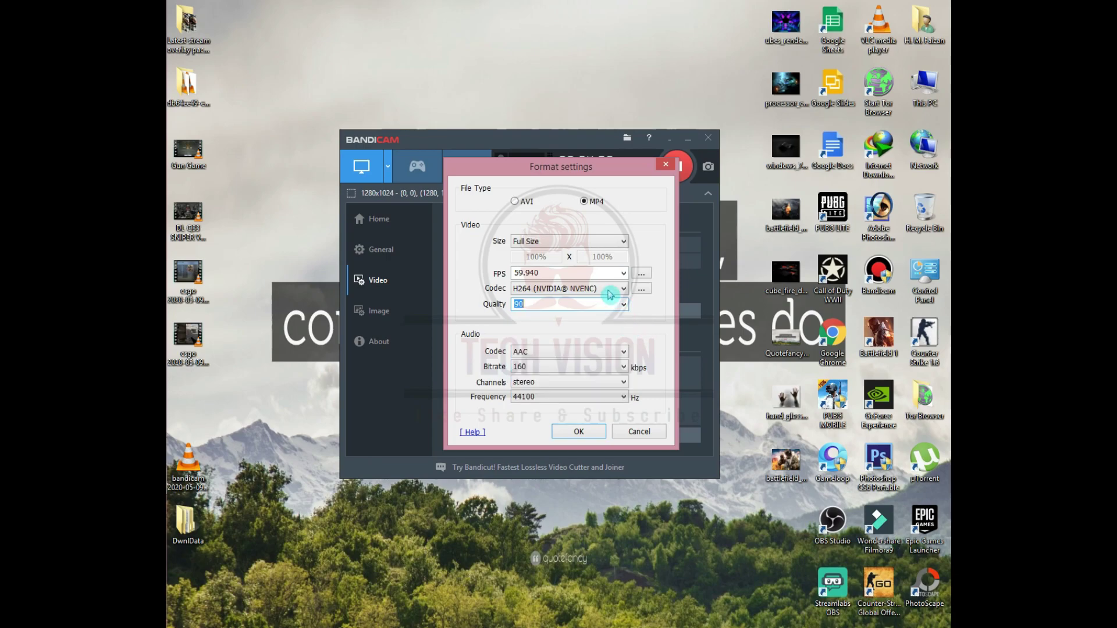
pyautogui.click(609, 289)
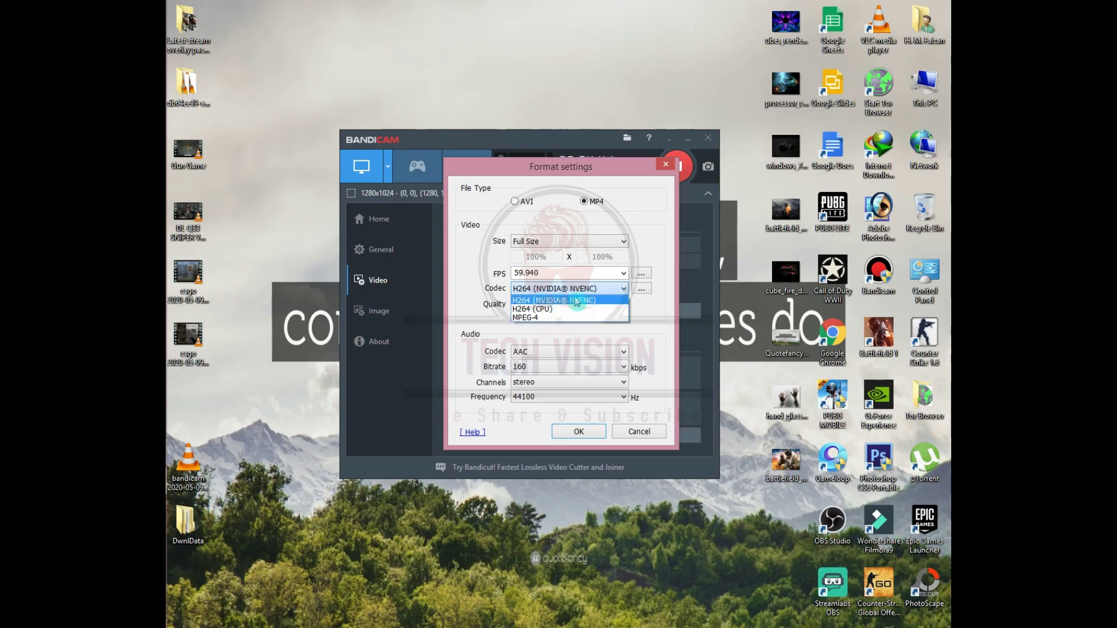
pyautogui.click(578, 301)
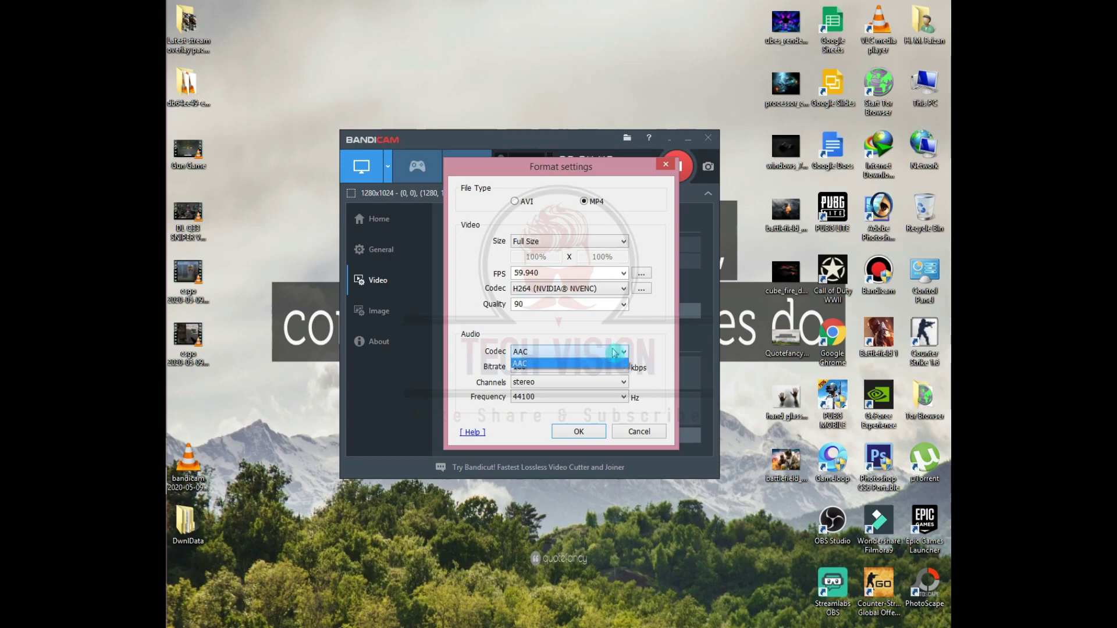
pyautogui.click(606, 367)
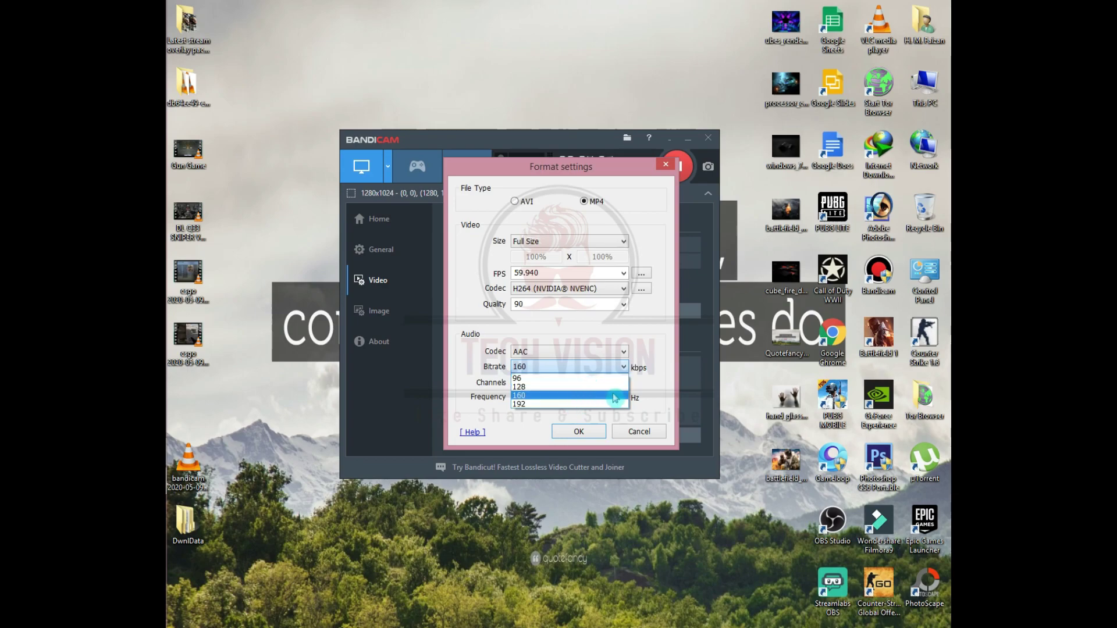
pyautogui.click(655, 354)
pyautogui.click(612, 383)
pyautogui.click(610, 383)
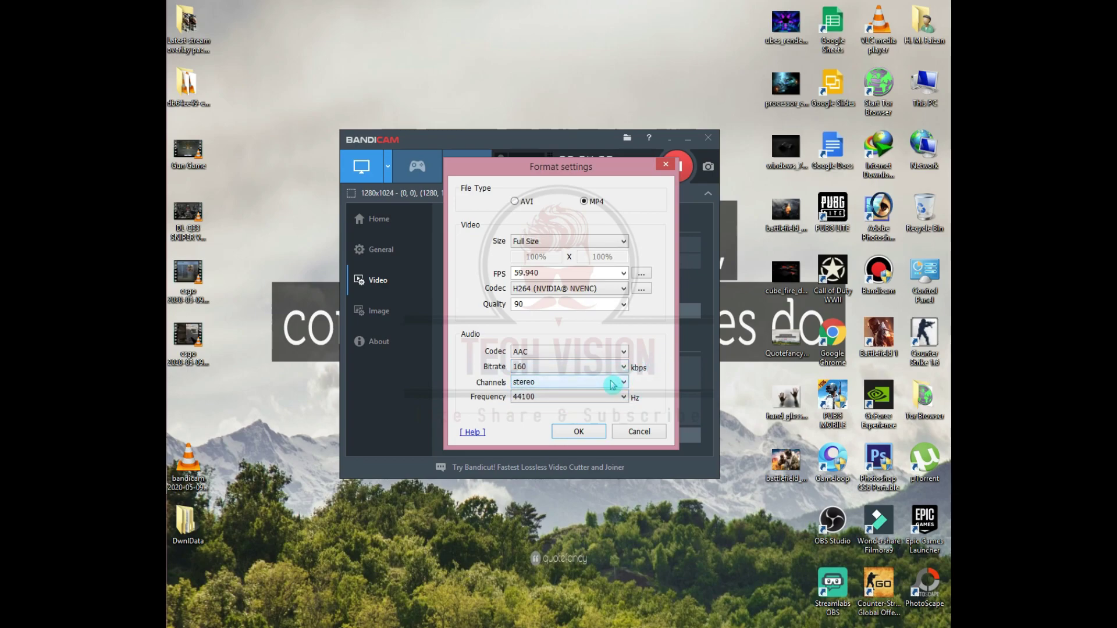
pyautogui.click(603, 383)
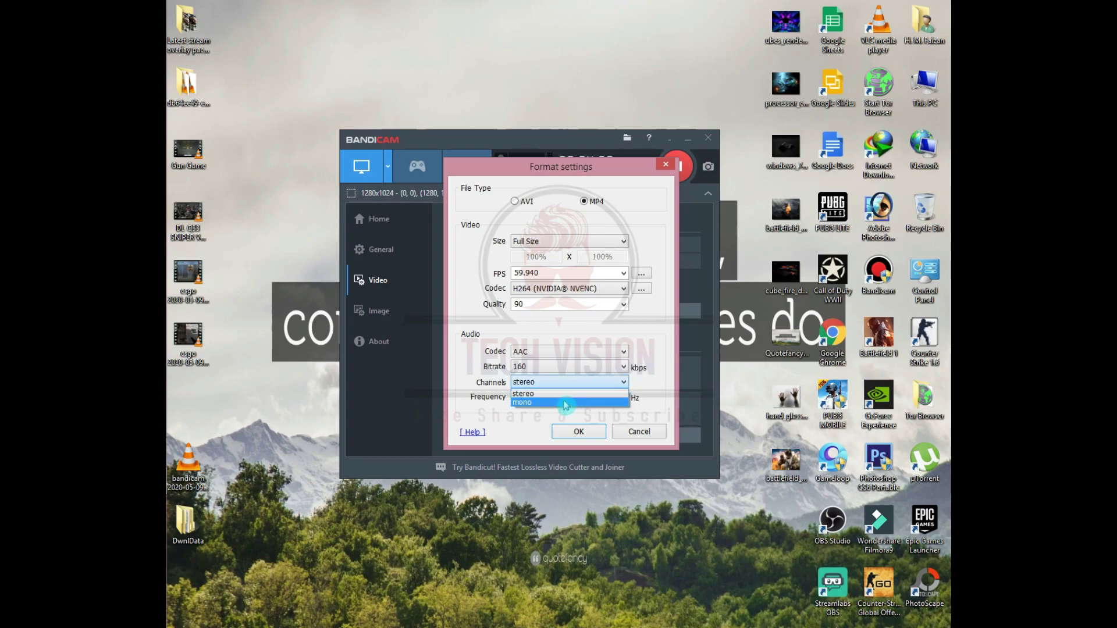
pyautogui.click(654, 381)
pyautogui.click(616, 398)
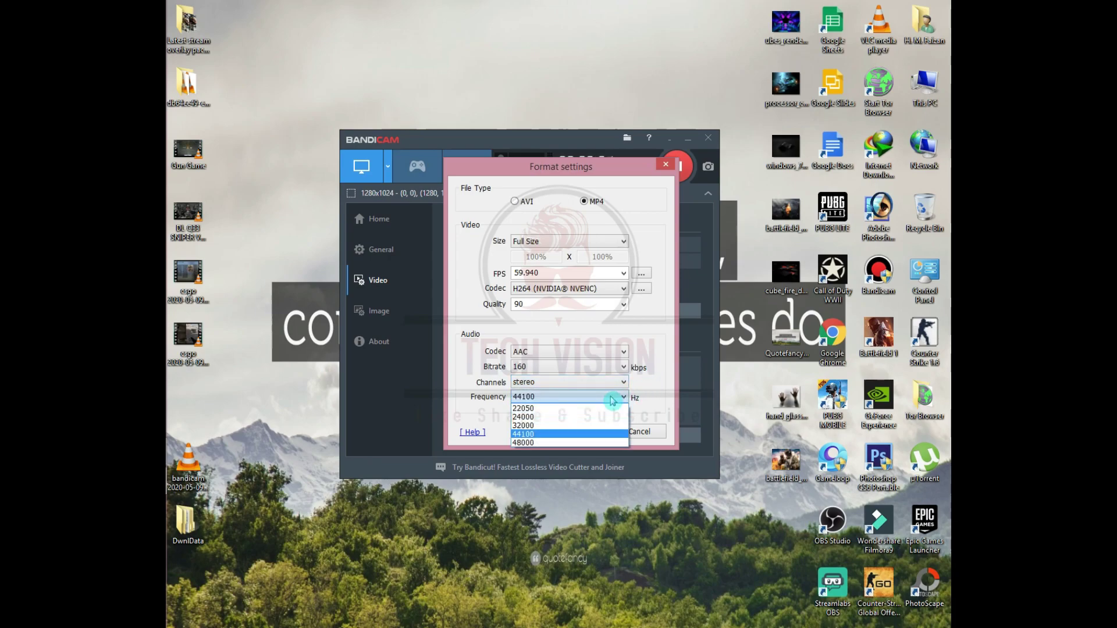
pyautogui.click(613, 400)
pyautogui.click(611, 396)
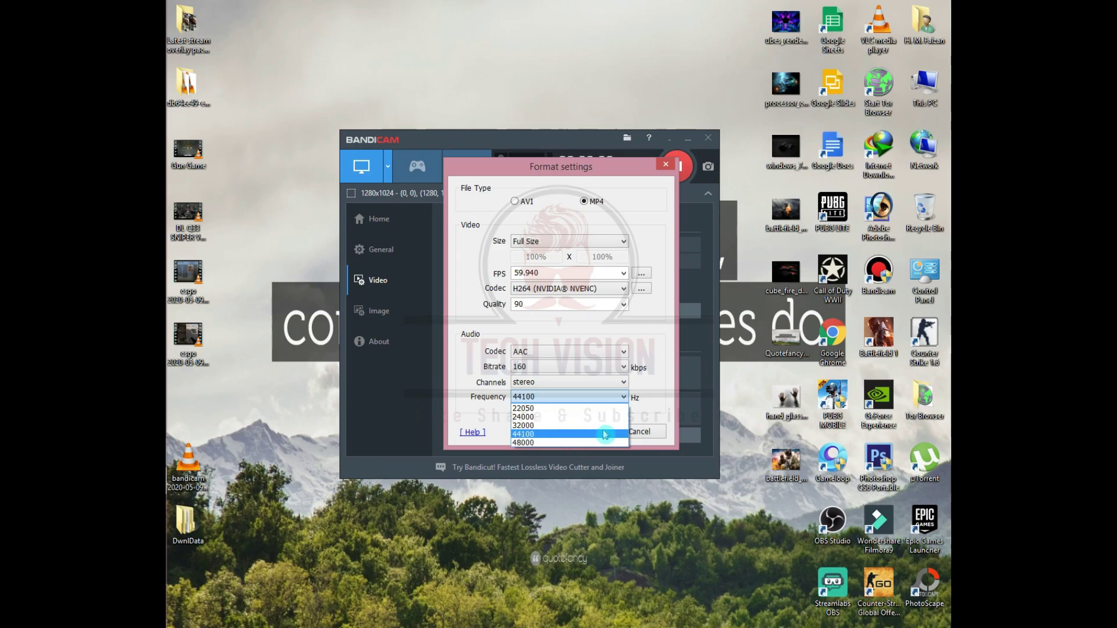
pyautogui.click(634, 400)
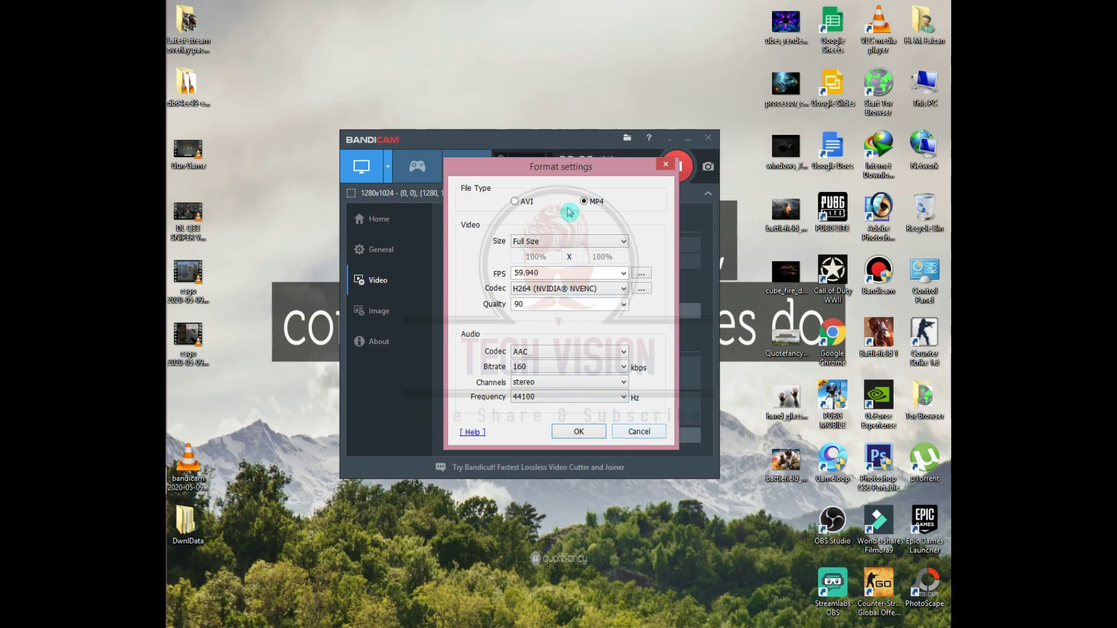
pyautogui.click(638, 431)
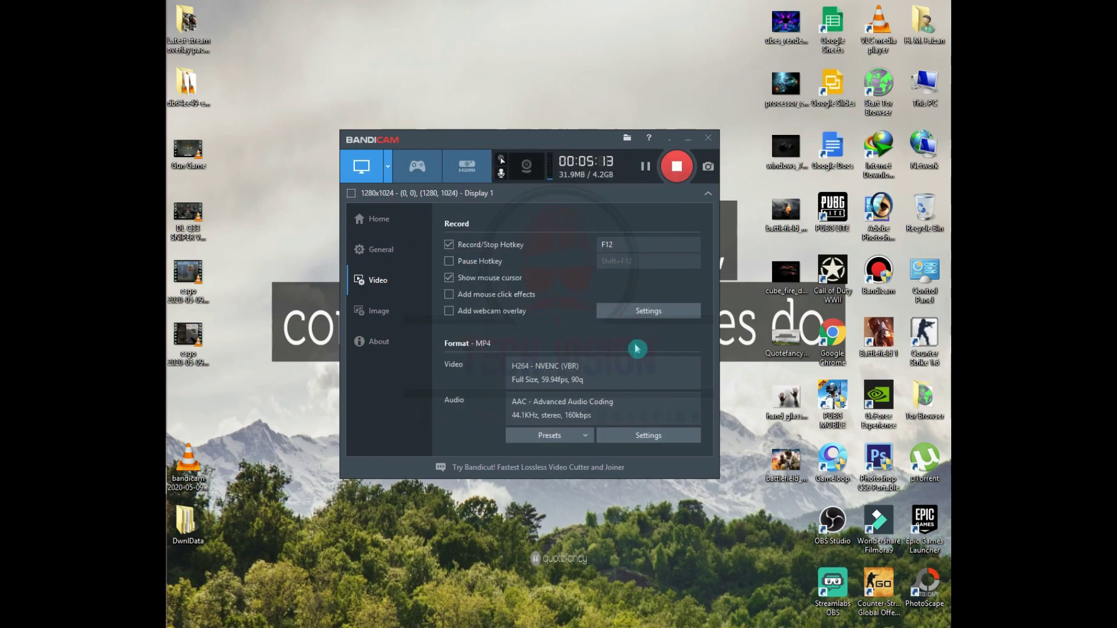
# - Open the Record Settings Sound tab and expand the Primary Sound Device list
pyautogui.click(672, 303)
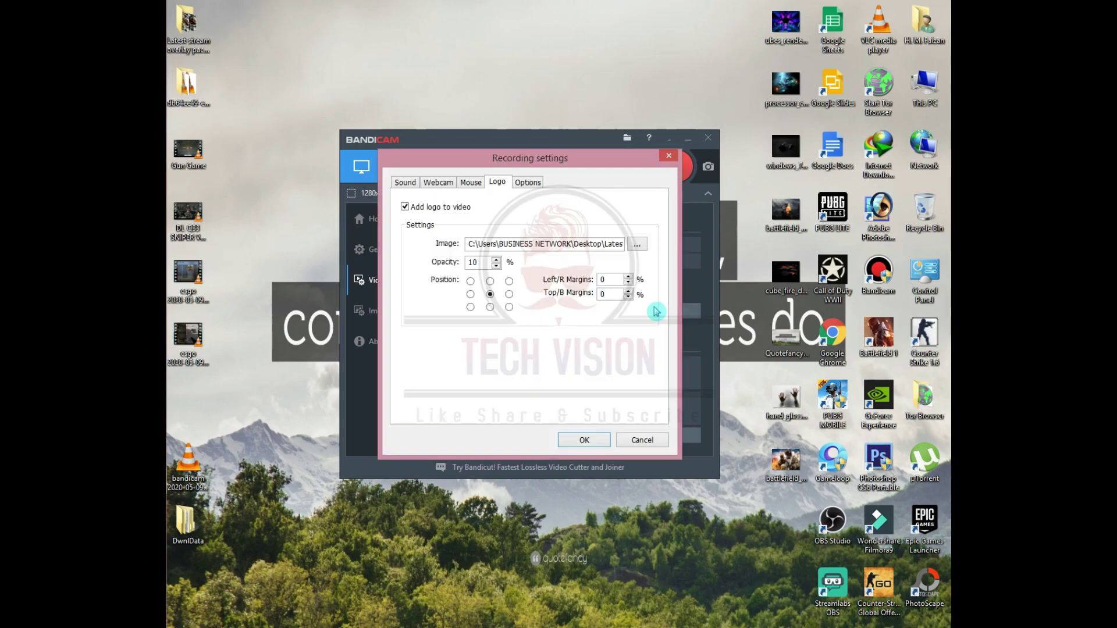
pyautogui.click(405, 182)
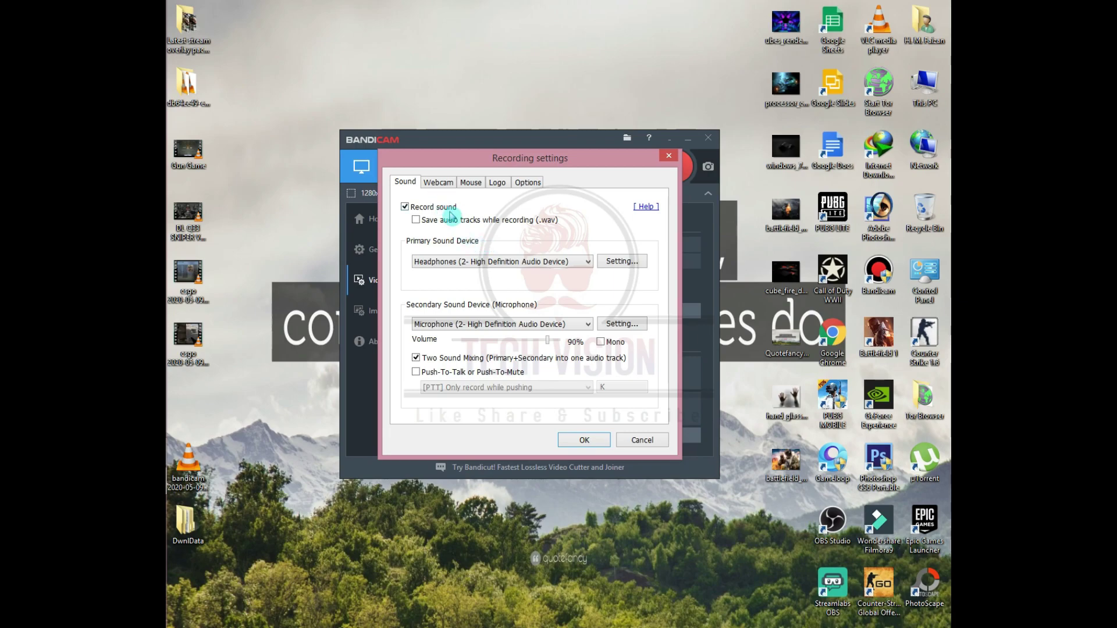
pyautogui.click(515, 263)
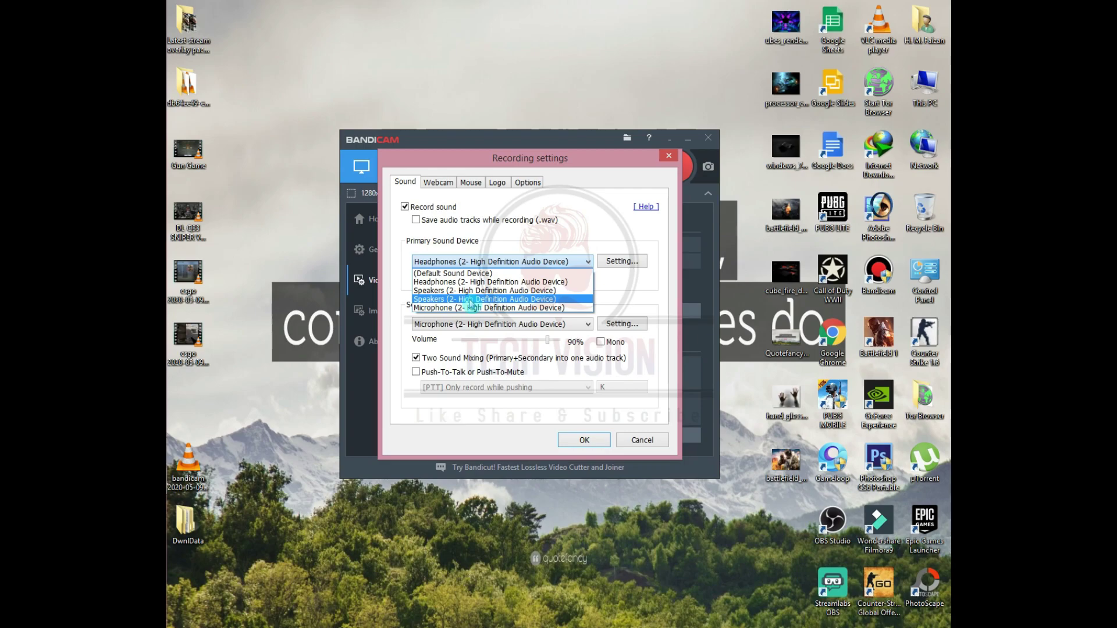
pyautogui.moveTo(170, 567)
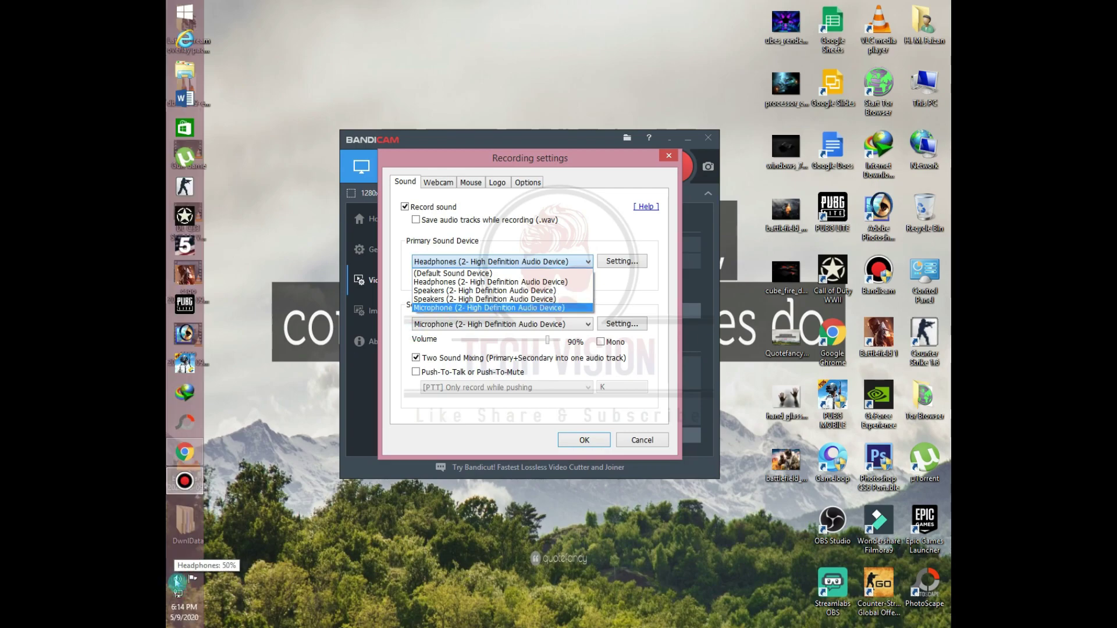
# - Open the Windows Sound dialog and arrange it beside Bandicam's Recording settings
pyautogui.rightClick(177, 581)
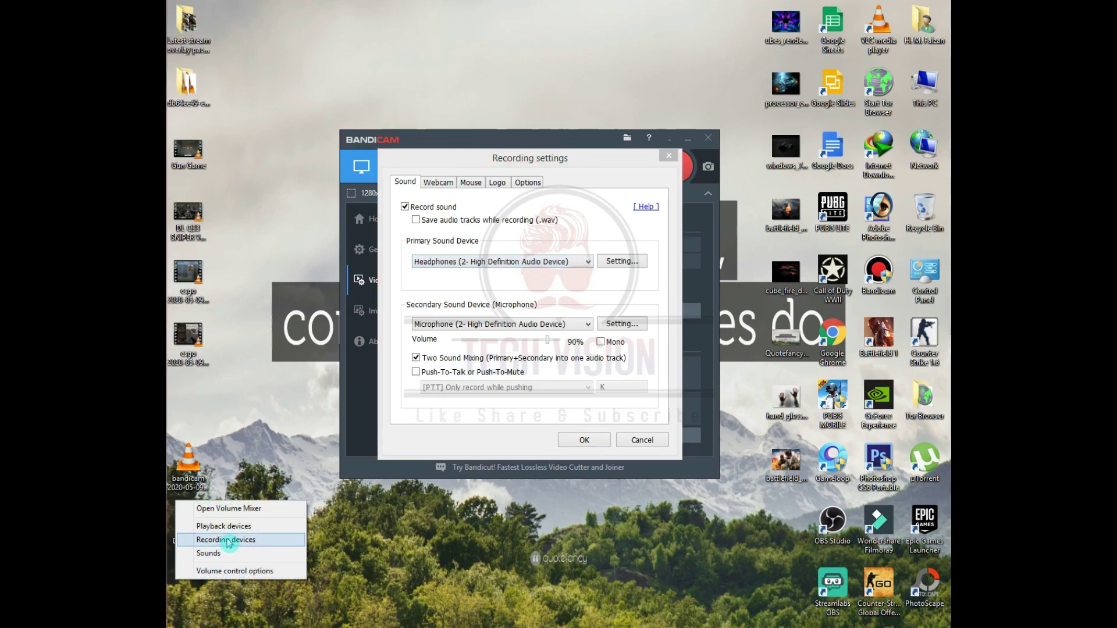
pyautogui.click(239, 526)
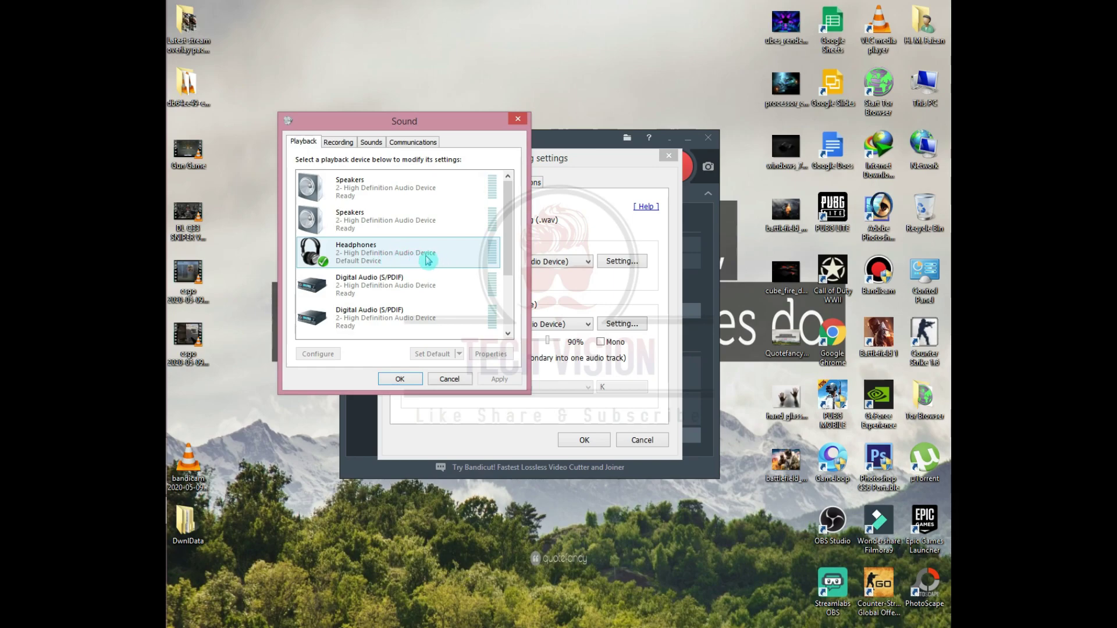
pyautogui.moveTo(457, 123); pyautogui.dragTo(332, 146)
pyautogui.moveTo(536, 158); pyautogui.dragTo(686, 153)
pyautogui.click(303, 143)
pyautogui.moveTo(303, 144); pyautogui.dragTo(369, 152)
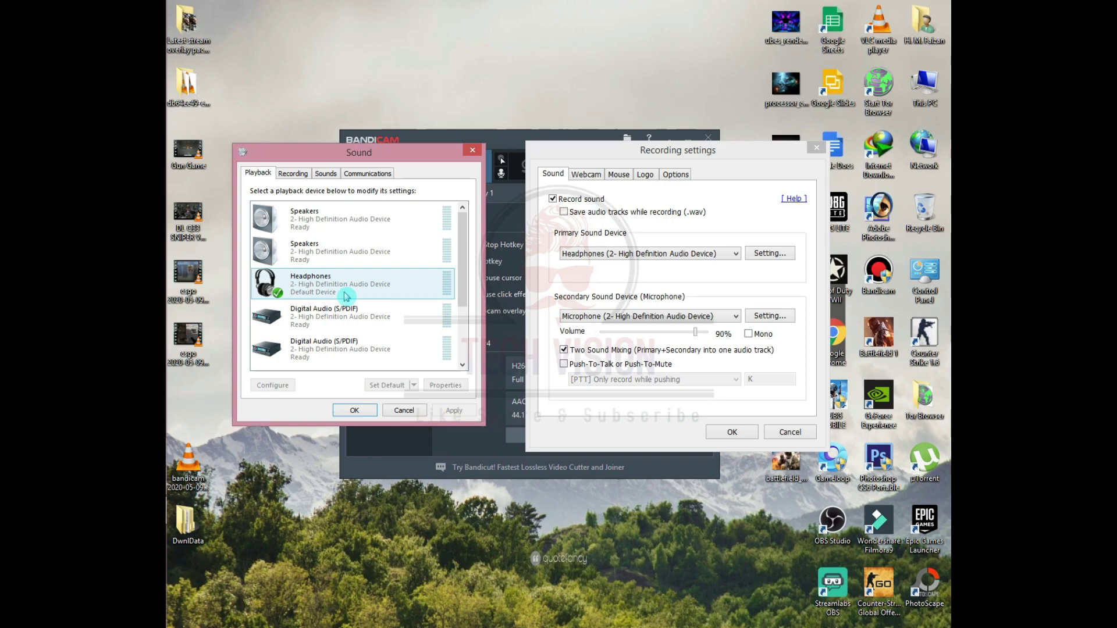
# - Compare the Windows playback devices and keep Headphones as Bandicam's primary sound device
pyautogui.click(373, 251)
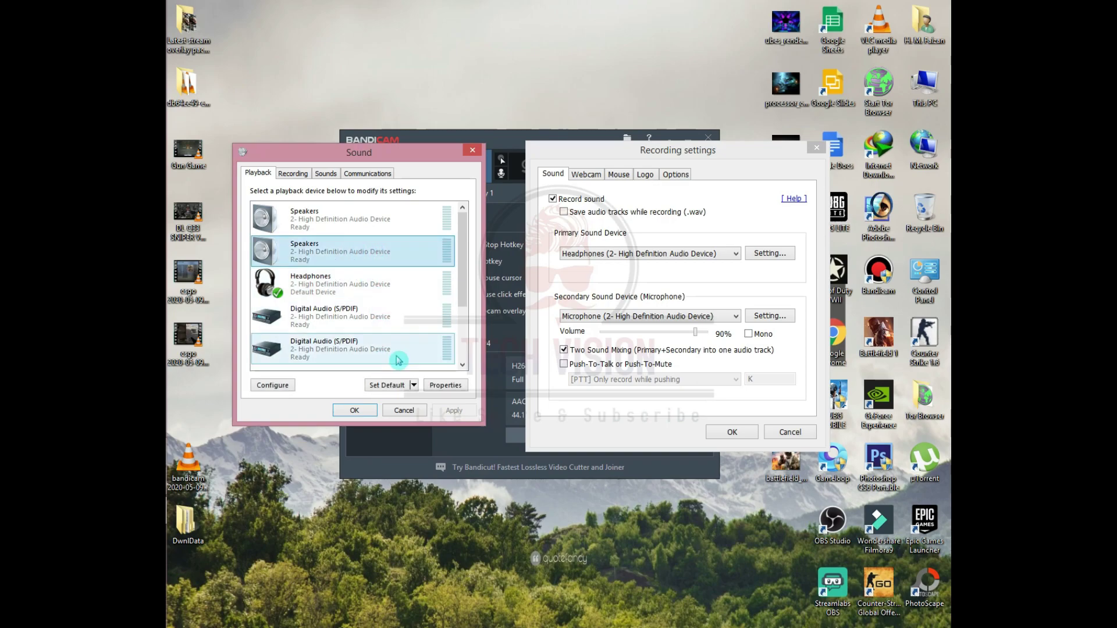
pyautogui.click(618, 255)
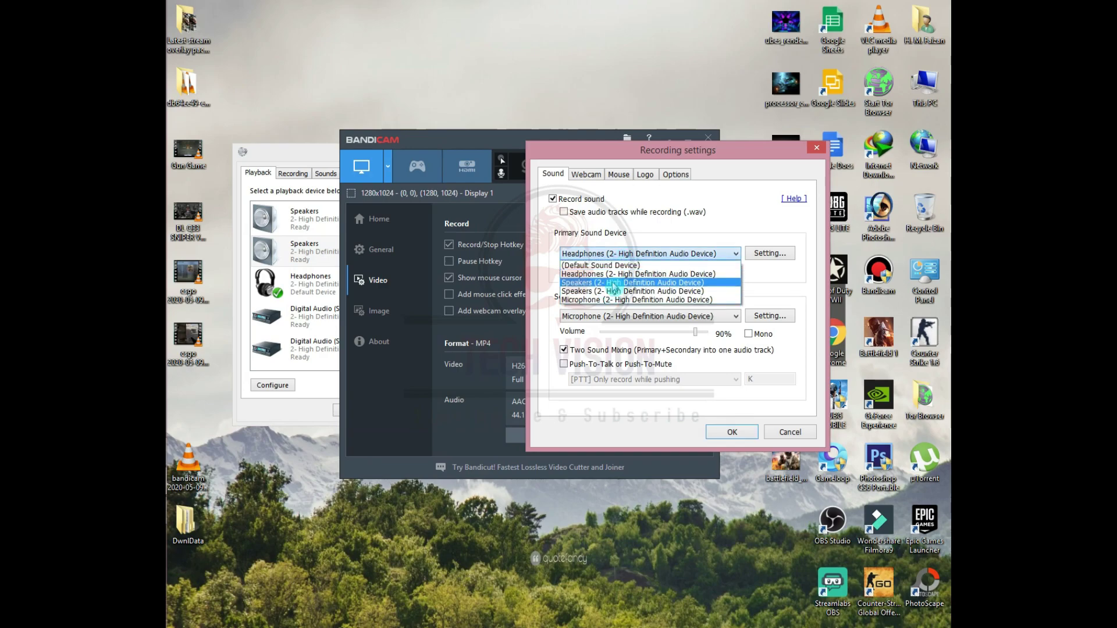
pyautogui.click(308, 154)
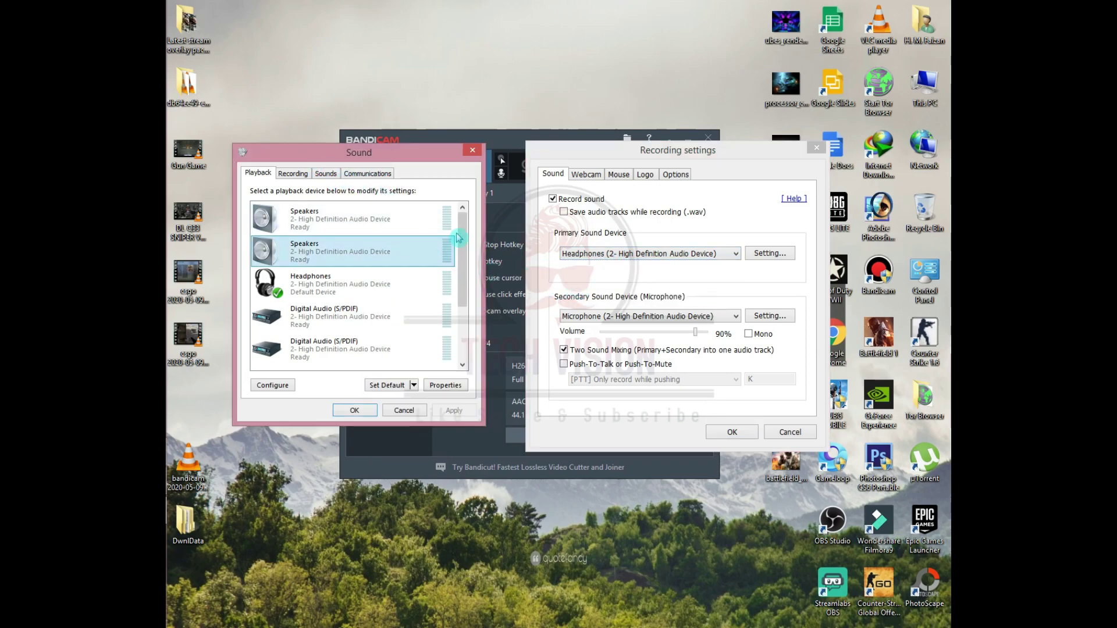
pyautogui.click(646, 316)
pyautogui.click(649, 317)
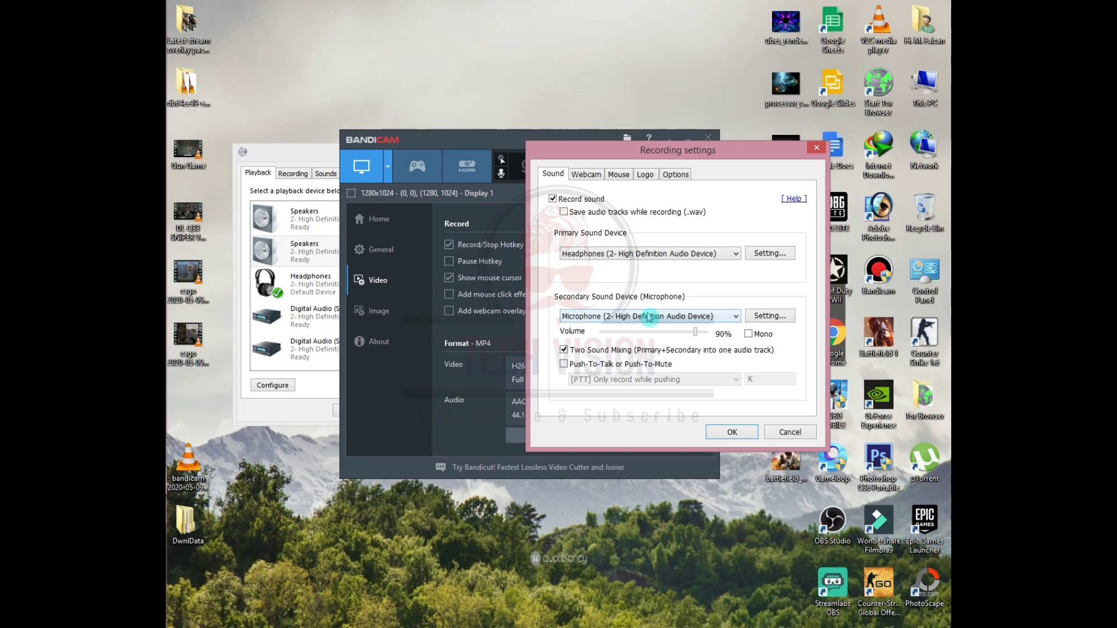
pyautogui.click(649, 316)
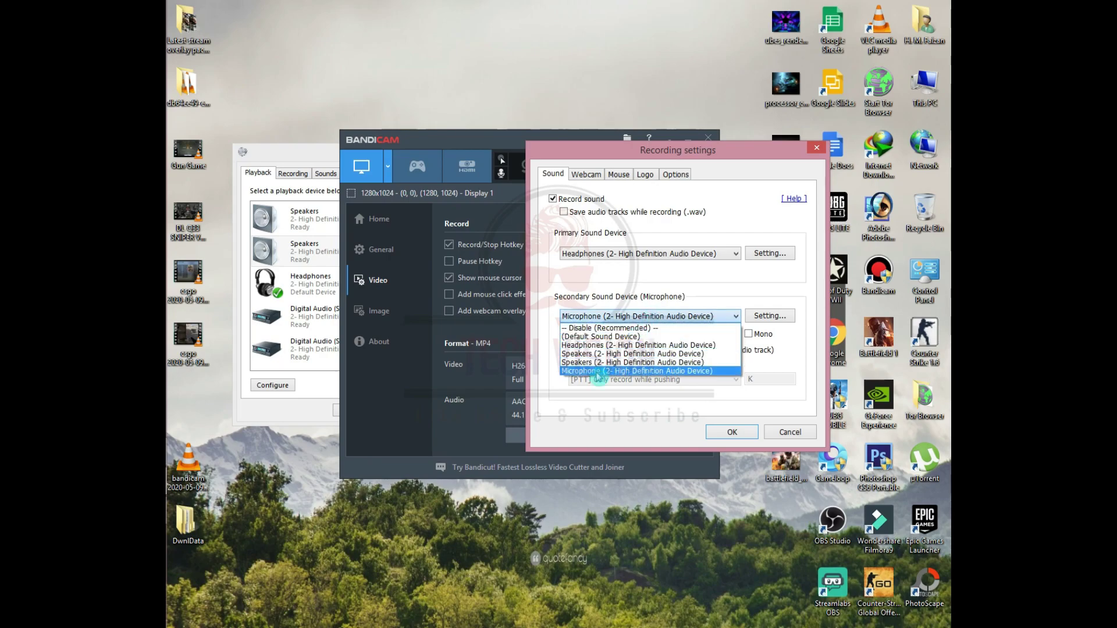
# - Compare the Windows recording devices and keep Microphone as the secondary sound device
pyautogui.click(308, 163)
pyautogui.click(293, 172)
pyautogui.click(322, 223)
pyautogui.click(323, 241)
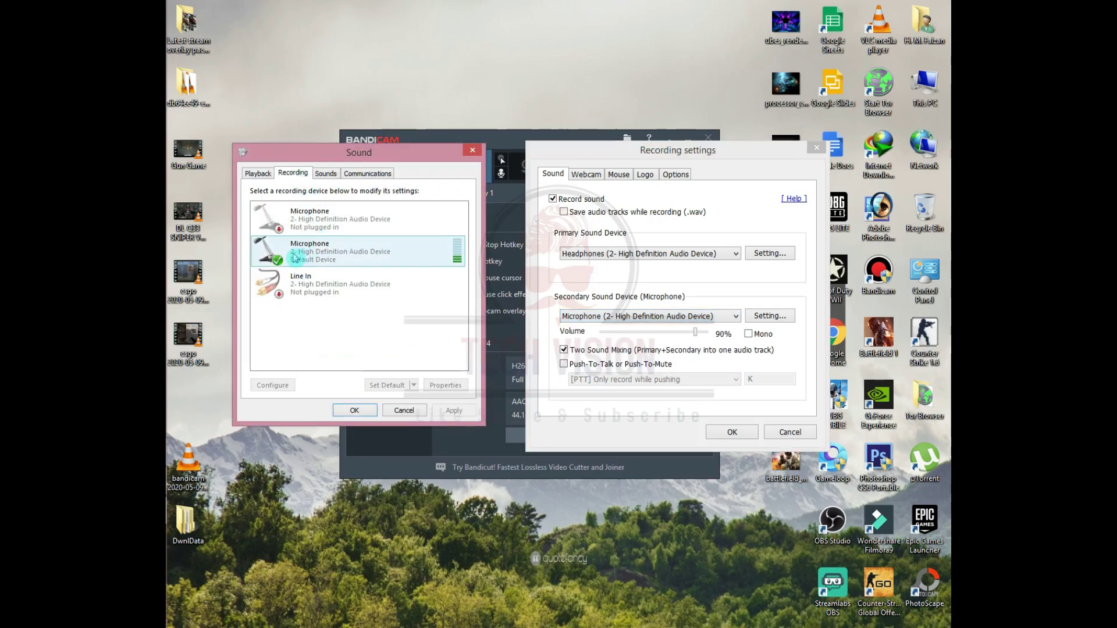
pyautogui.click(607, 318)
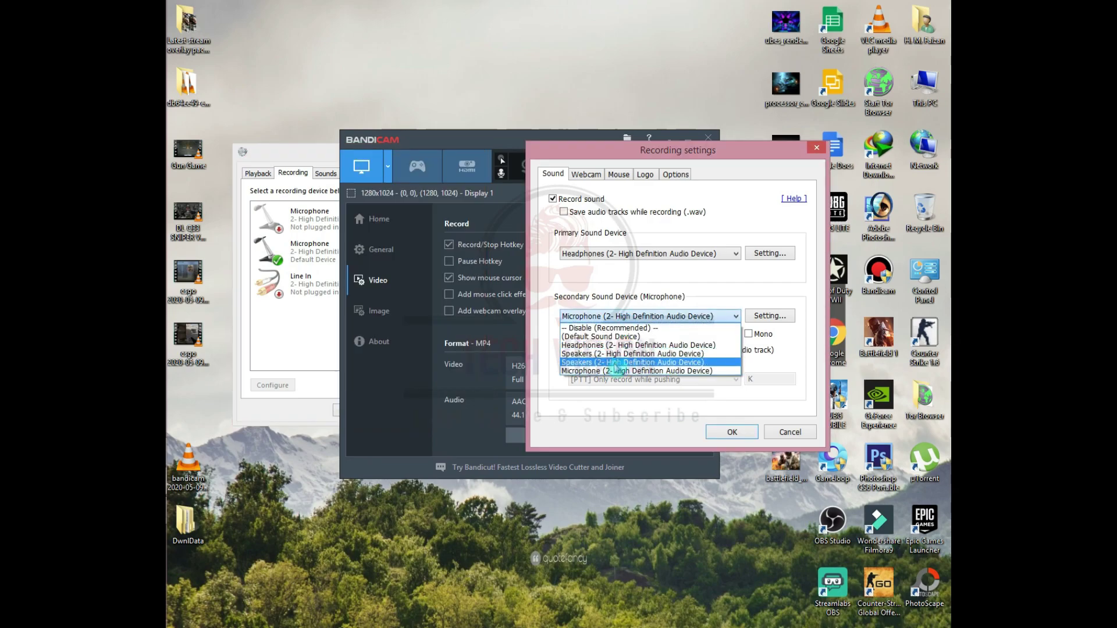
pyautogui.click(652, 285)
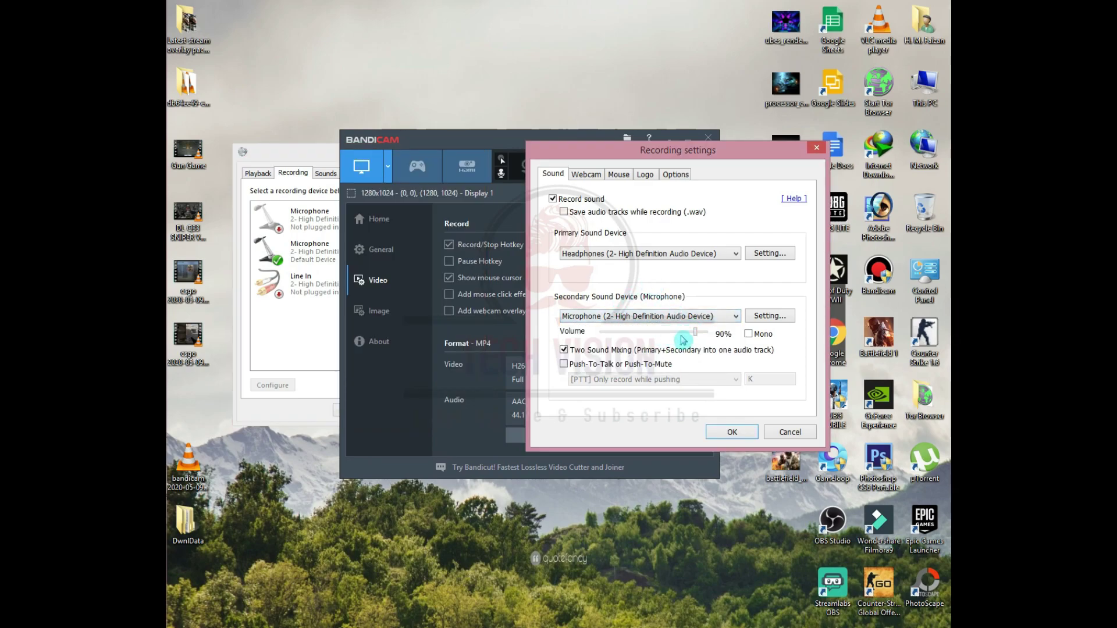
pyautogui.click(586, 174)
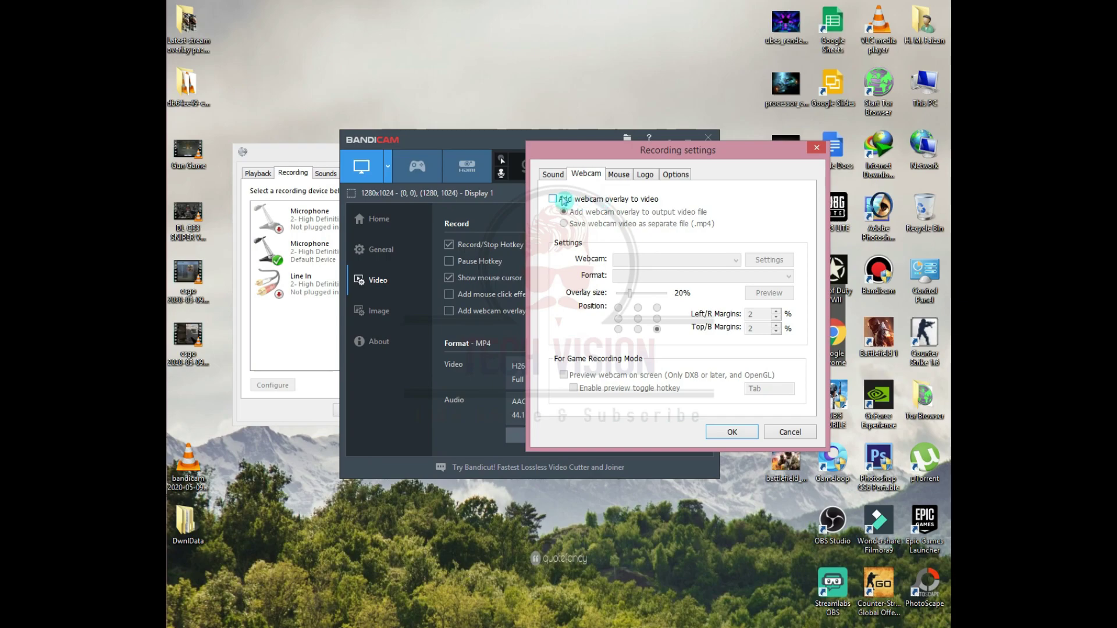
# - Toggle the mouse click effect on and off on the Mouse tab, leaving it off
pyautogui.click(622, 174)
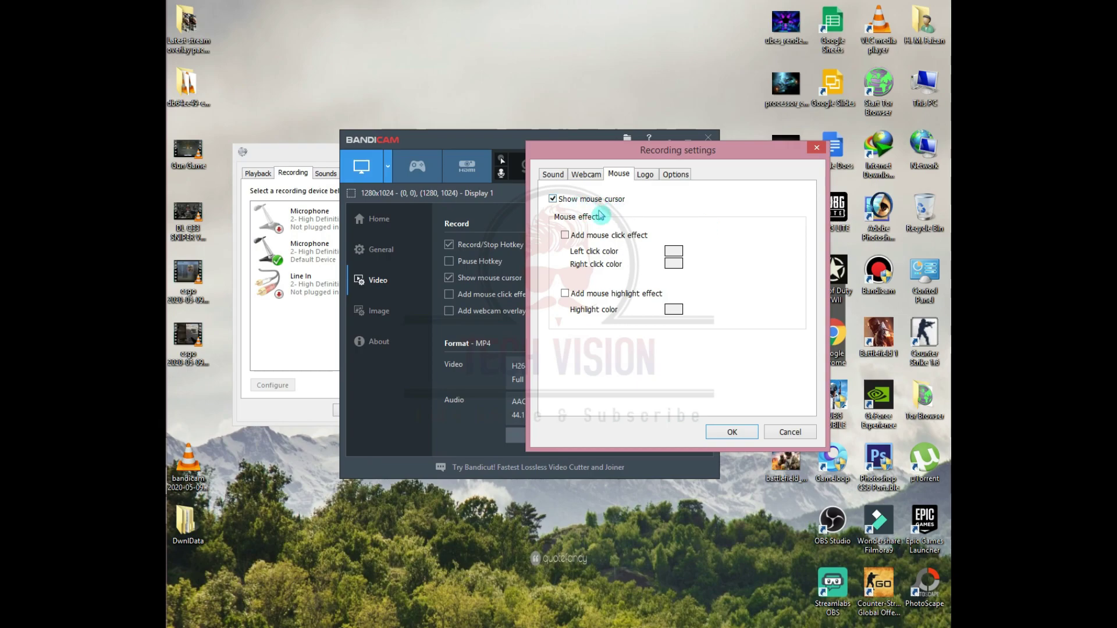
pyautogui.click(590, 236)
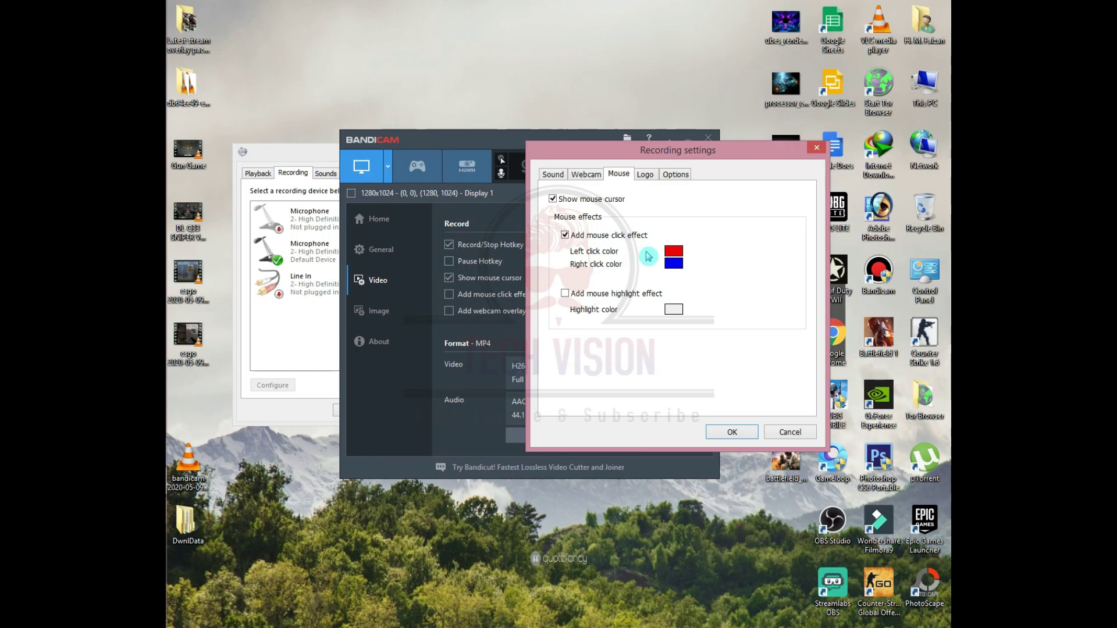
pyautogui.press('space')
pyautogui.click(592, 236)
pyautogui.click(566, 236)
# - Toggle Add logo to video off and back on, leaving the logo enabled
pyautogui.click(645, 175)
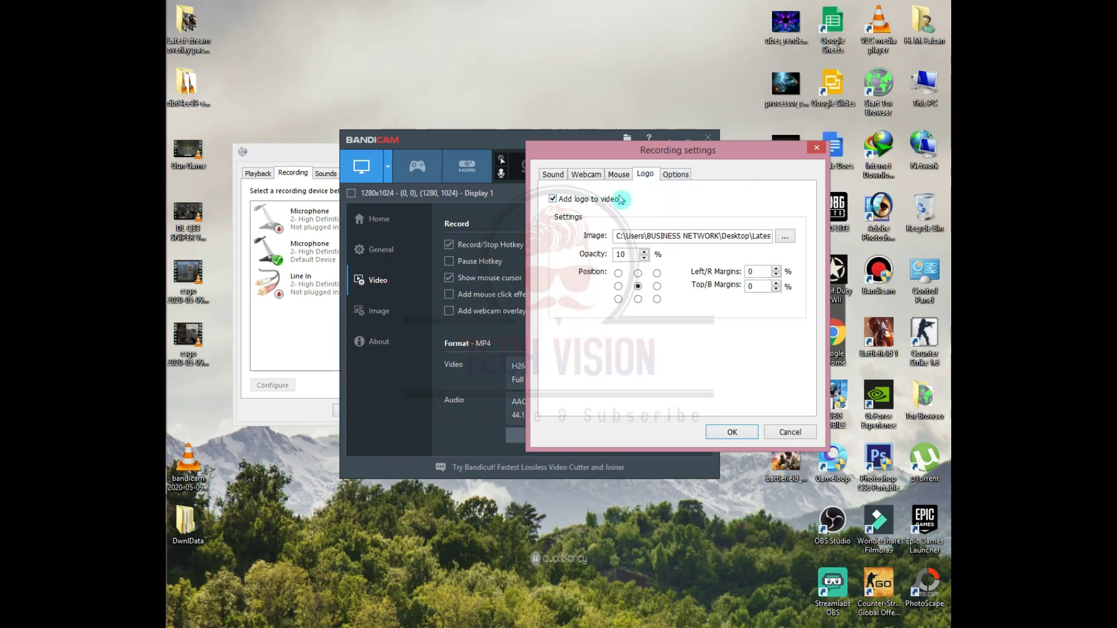
pyautogui.click(560, 201)
pyautogui.click(559, 201)
pyautogui.click(675, 174)
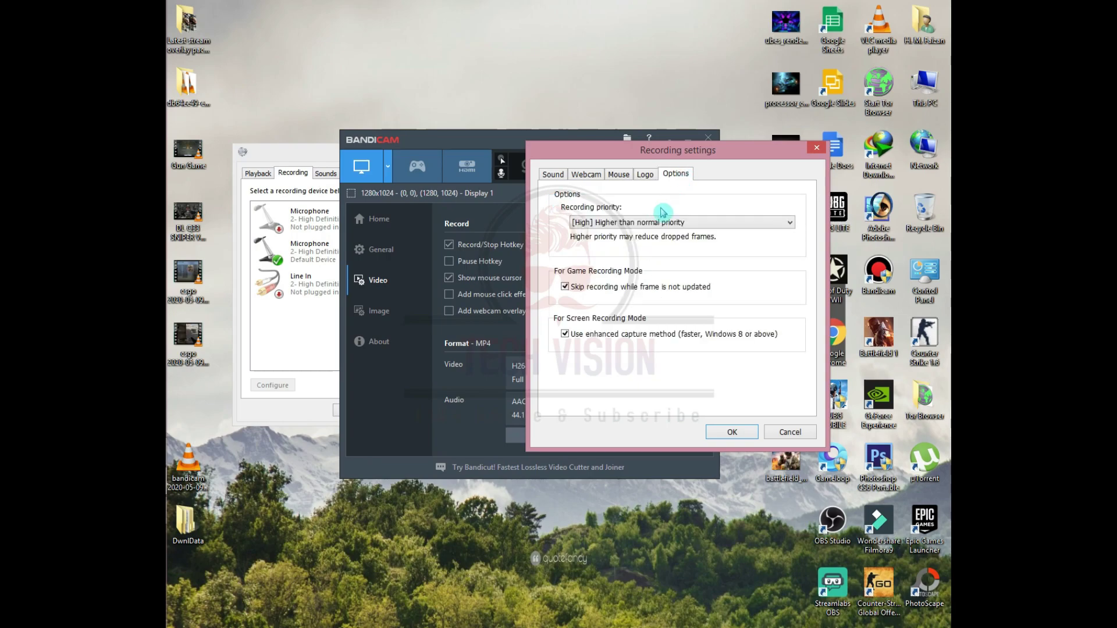
# - Keep High recording priority, cancel the recording settings, and show the Image settings page
pyautogui.click(686, 223)
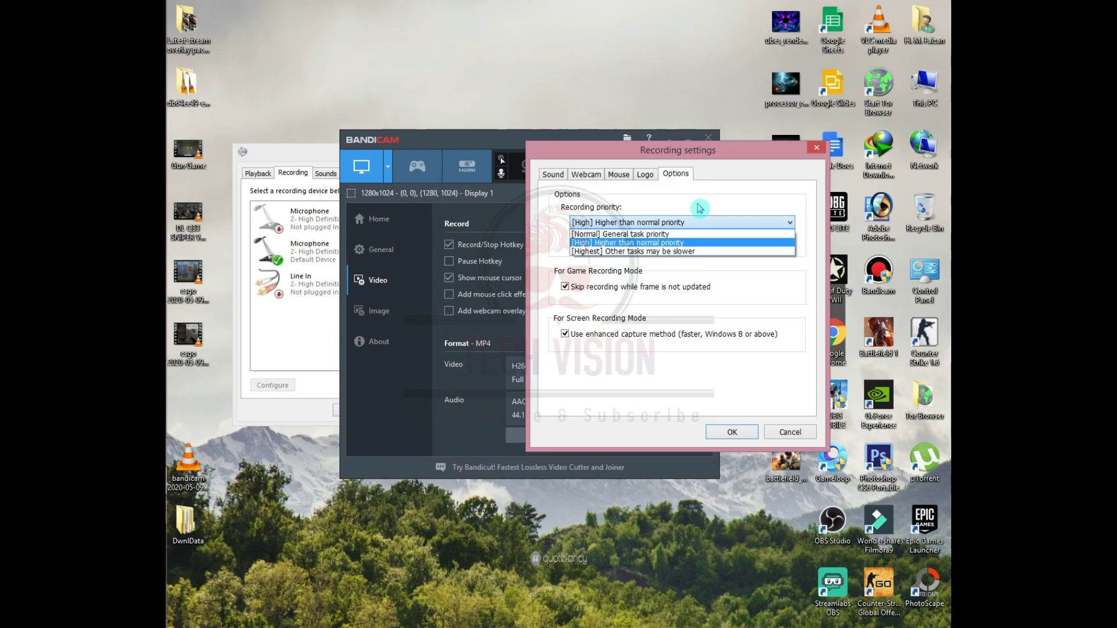
pyautogui.click(700, 208)
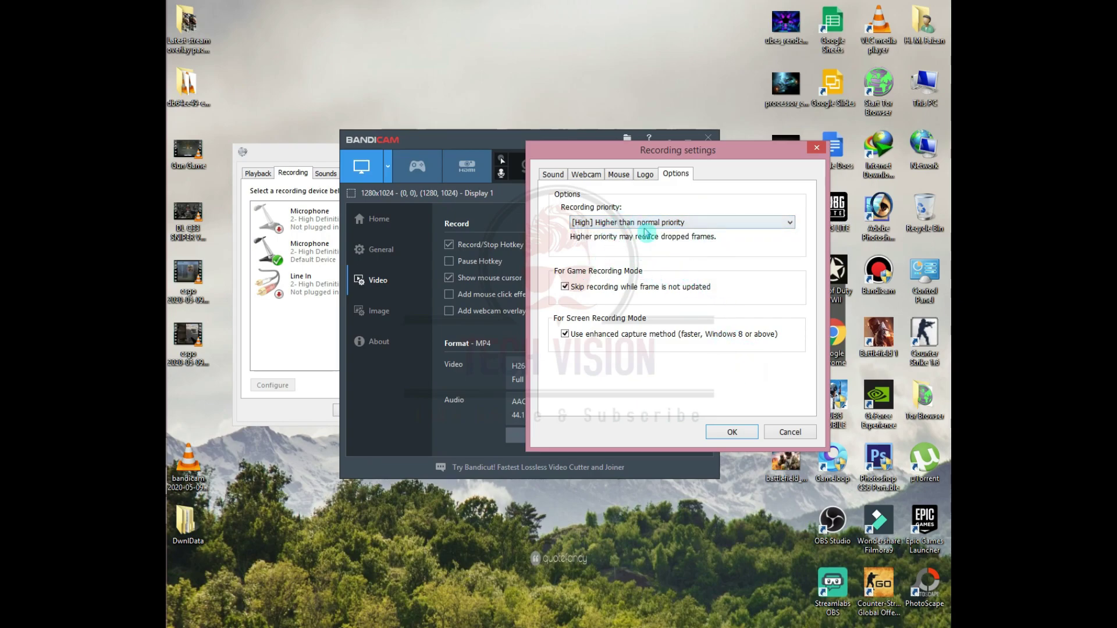
pyautogui.click(805, 435)
pyautogui.click(385, 317)
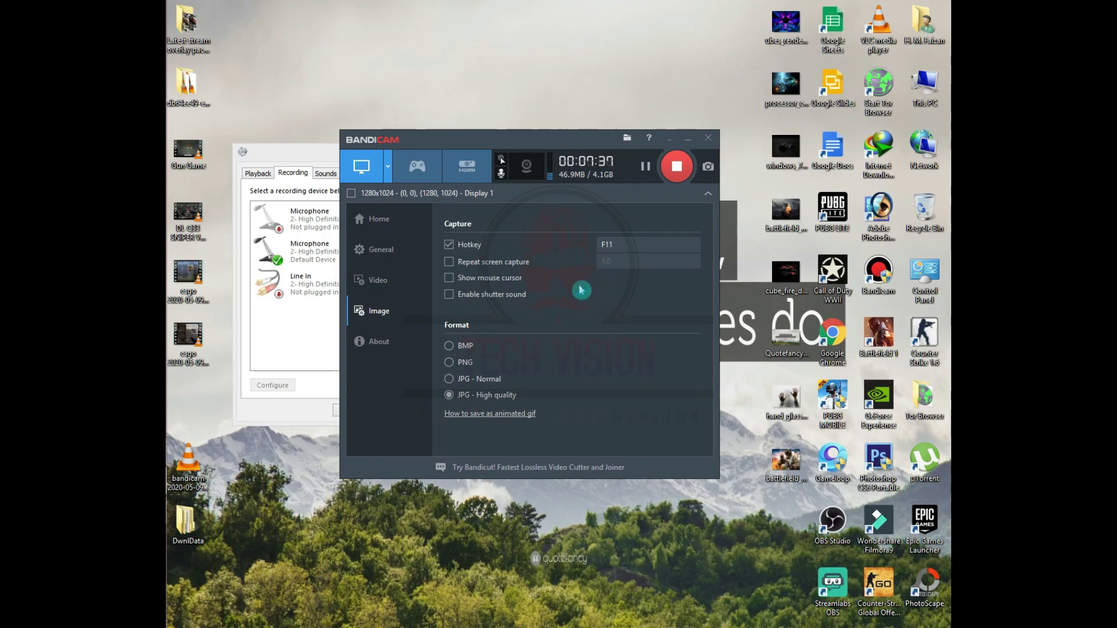
# - Browse the Video, General and Home pages to the screen recording Get Started guide
pyautogui.click(405, 280)
pyautogui.click(400, 253)
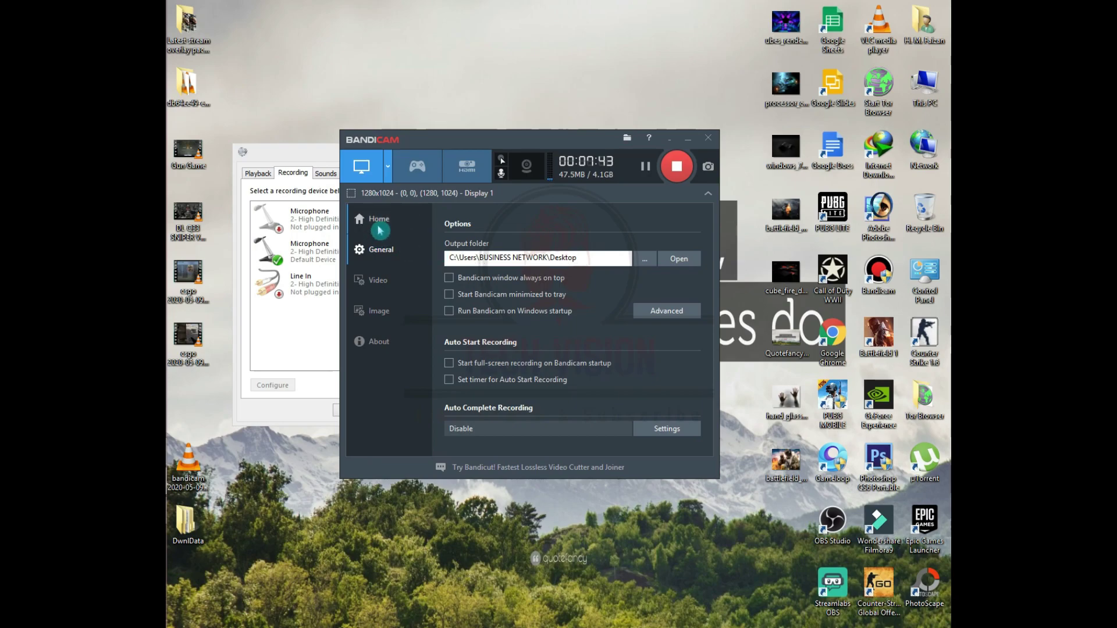
pyautogui.click(375, 220)
pyautogui.click(487, 223)
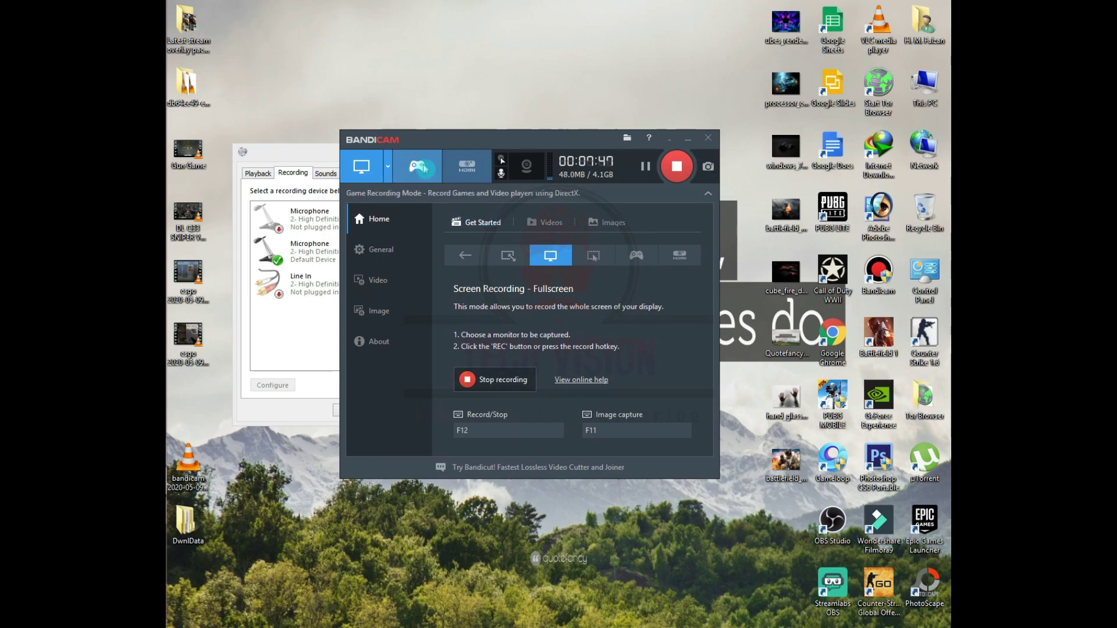
# - Set the screen capture mode to Fullscreen on Display 1
pyautogui.click(388, 172)
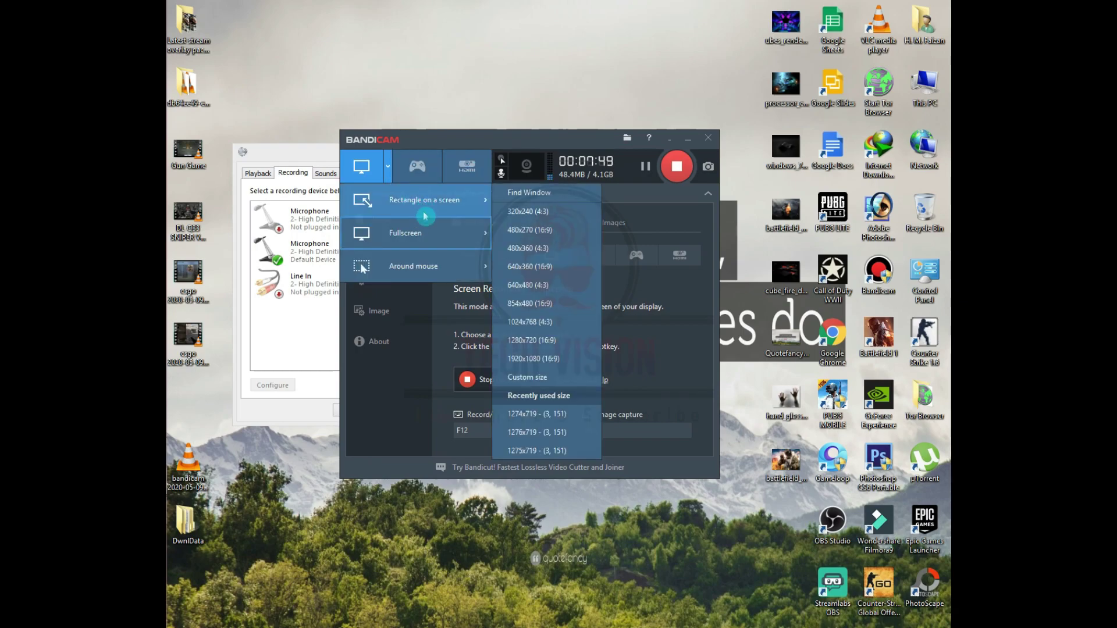
pyautogui.moveTo(431, 235)
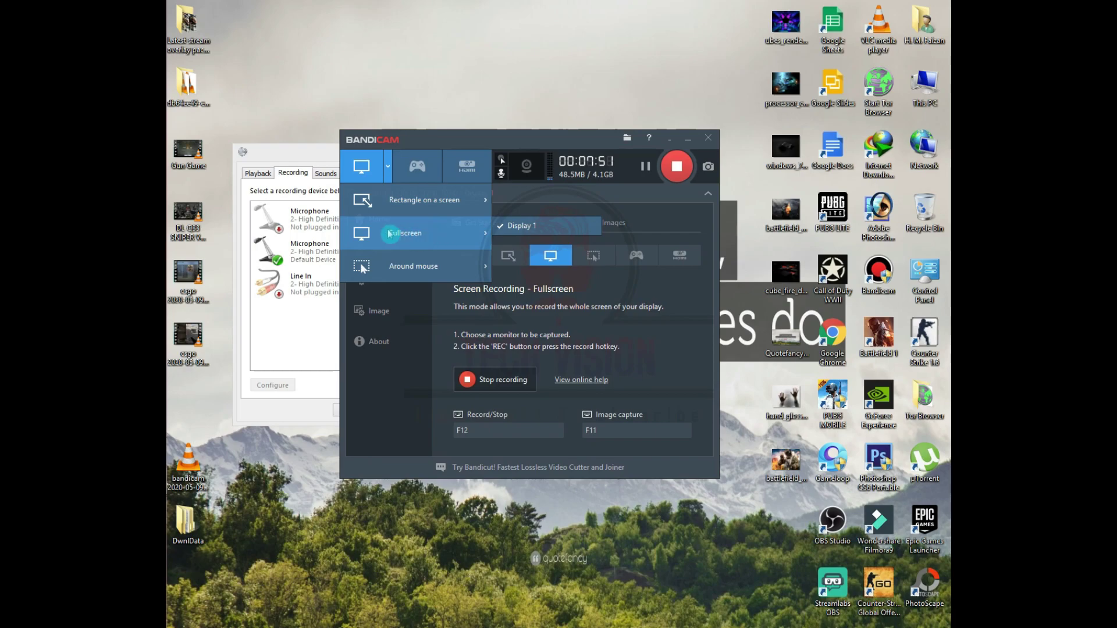
pyautogui.moveTo(418, 207)
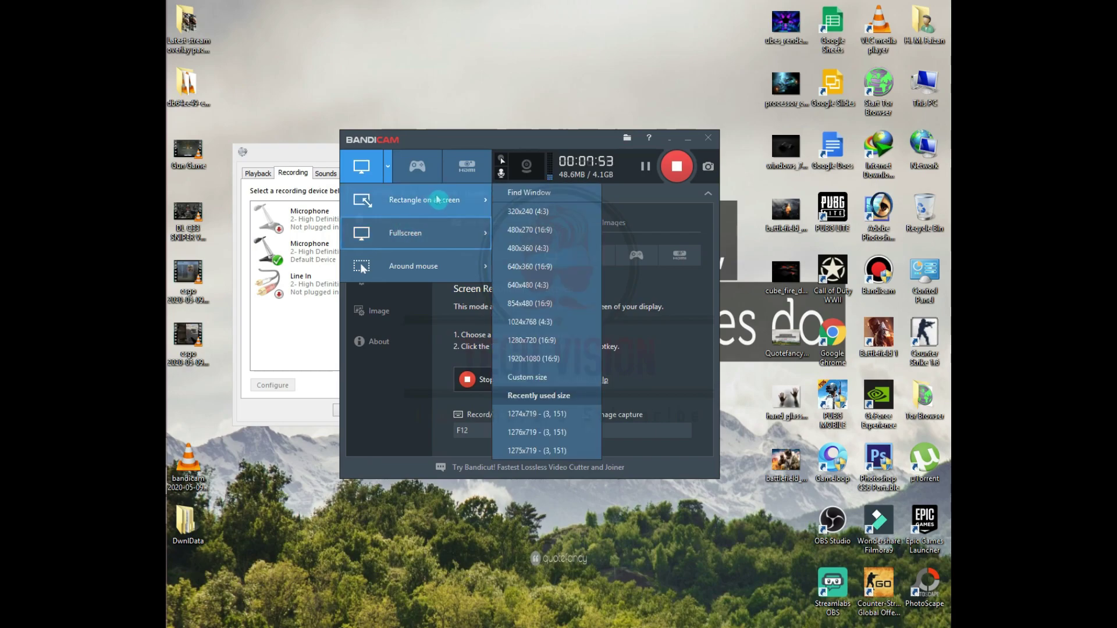
pyautogui.press('Escape')
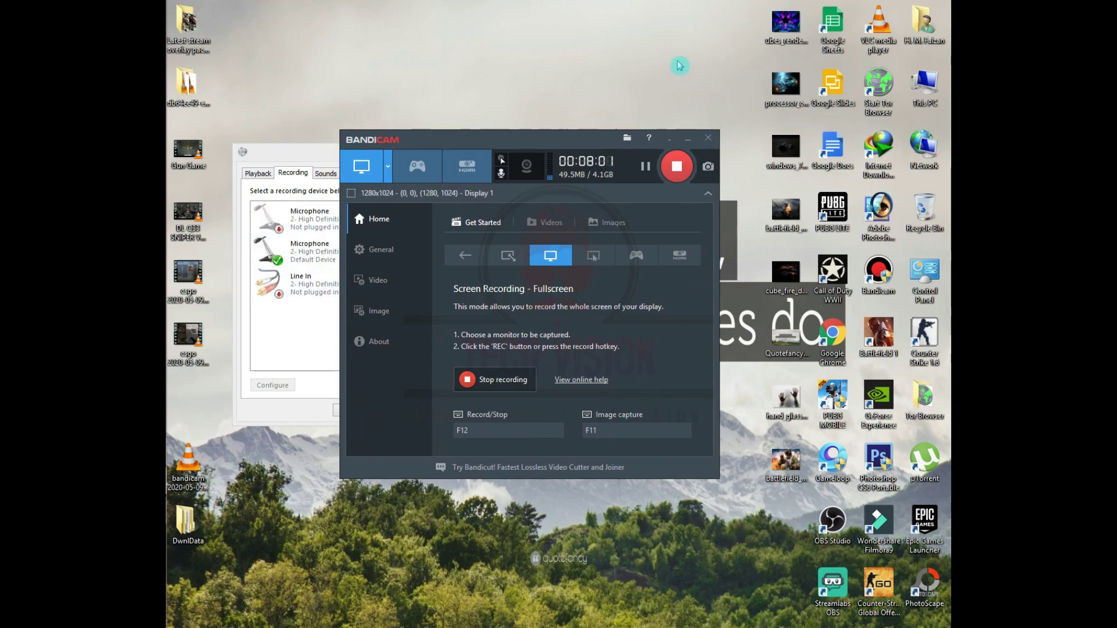
pyautogui.click(388, 167)
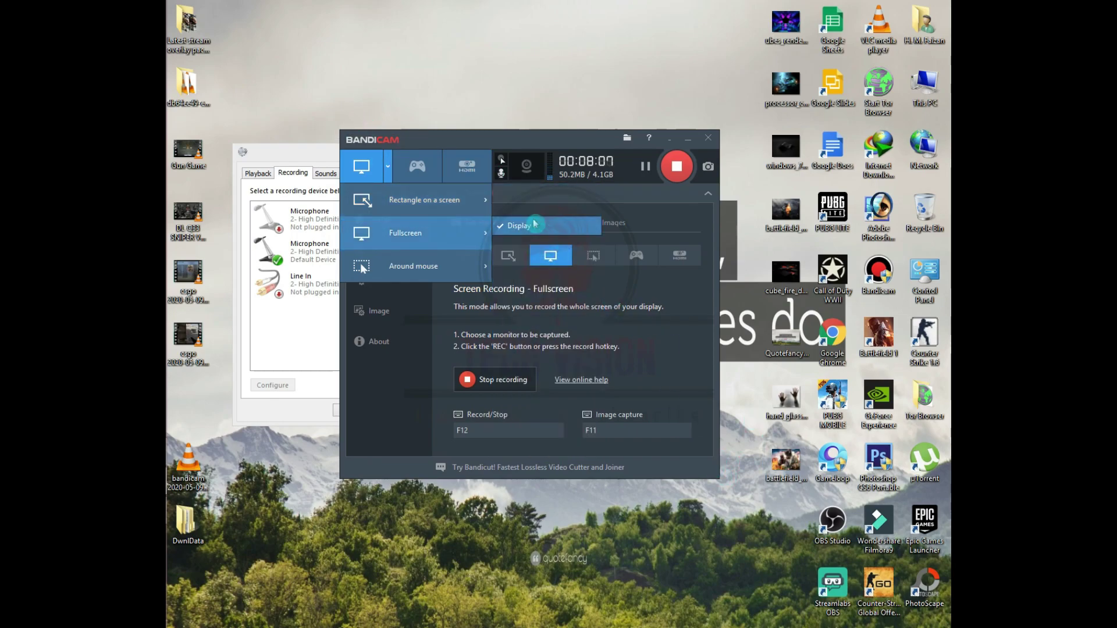
pyautogui.click(547, 226)
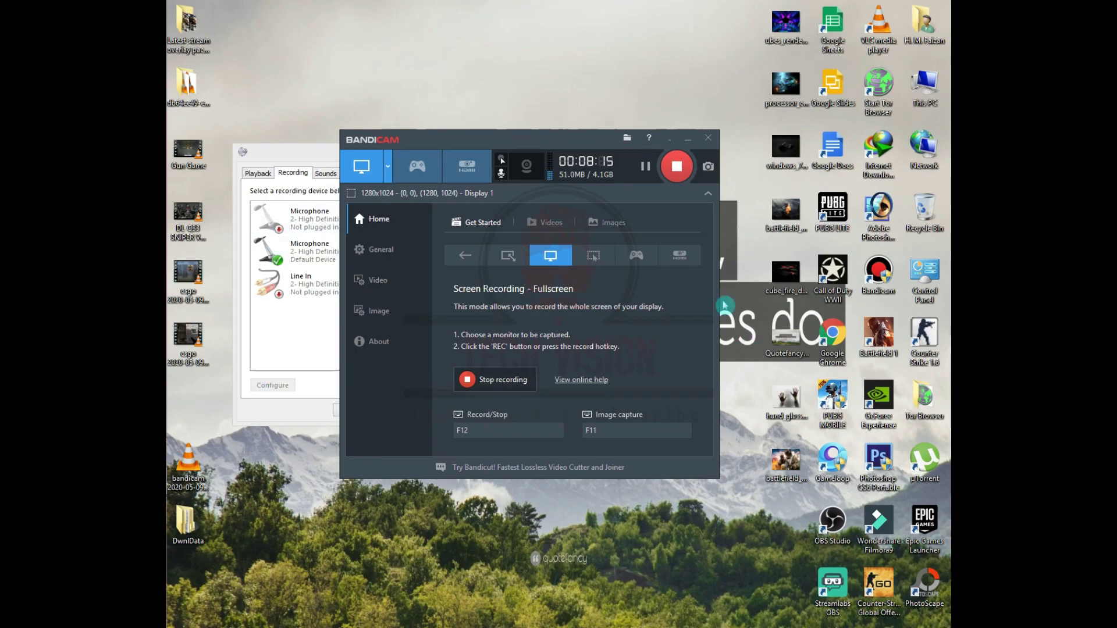
pyautogui.click(387, 167)
pyautogui.moveTo(412, 196)
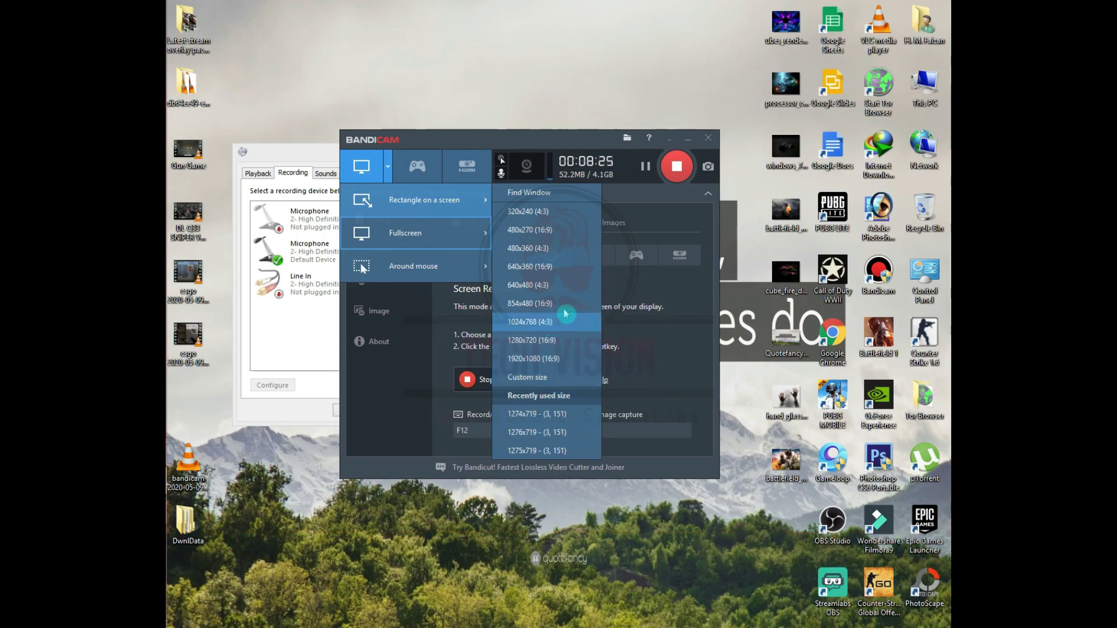
pyautogui.click(673, 354)
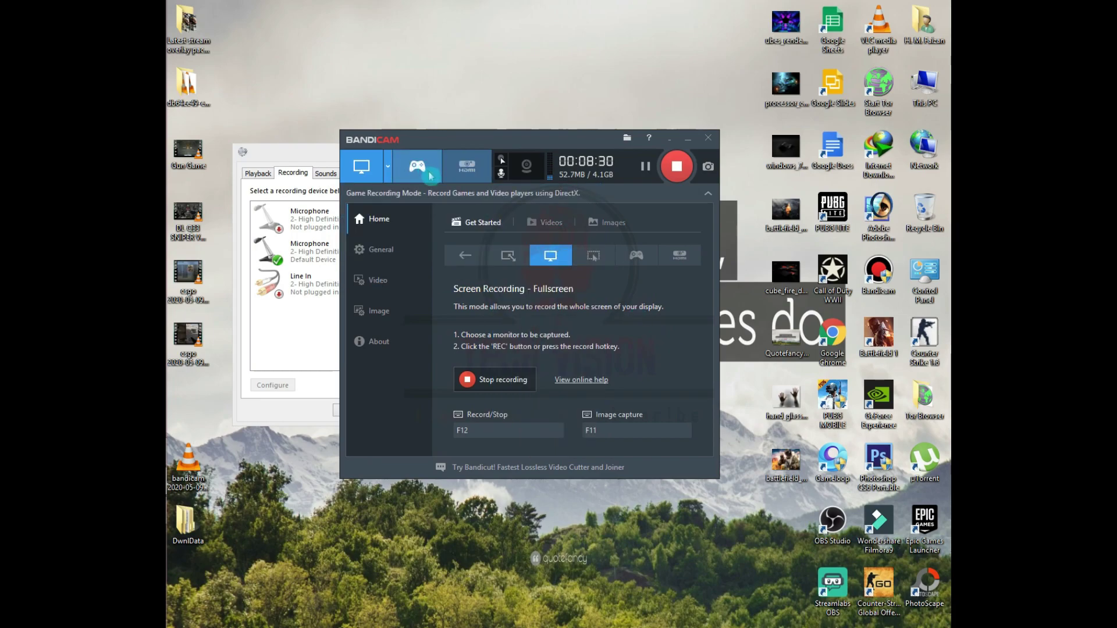